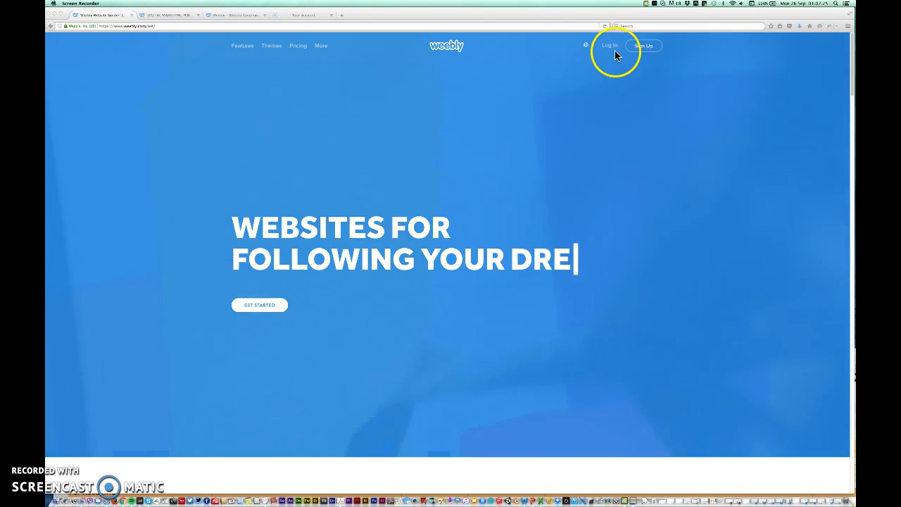
- Open Weebly's Sign Up form and enter the account holder's full name
{"action": "left_click", "coordinate": [641, 49]}
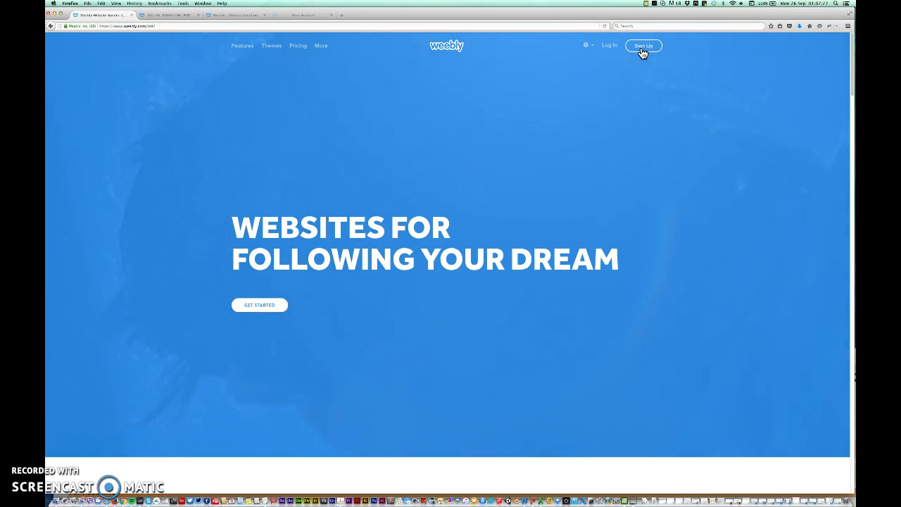
{"action": "left_click", "coordinate": [640, 50]}
{"action": "left_click", "coordinate": [395, 233]}
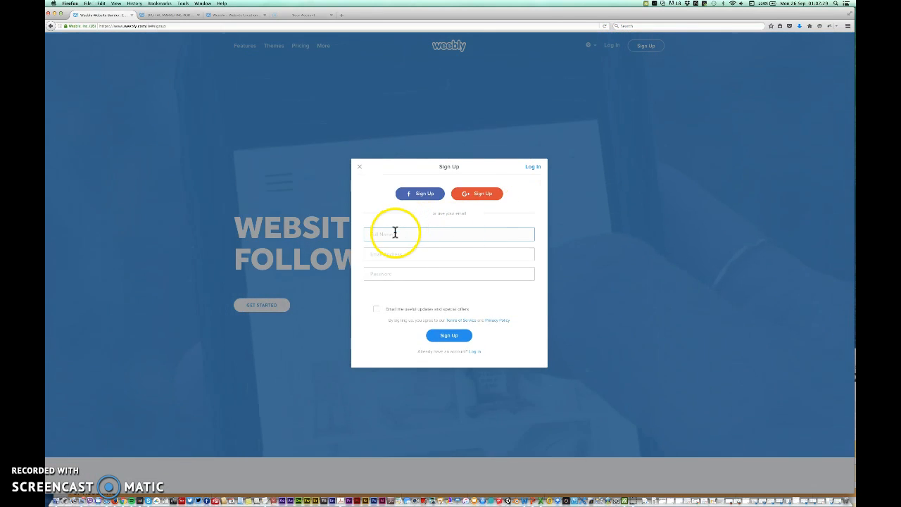
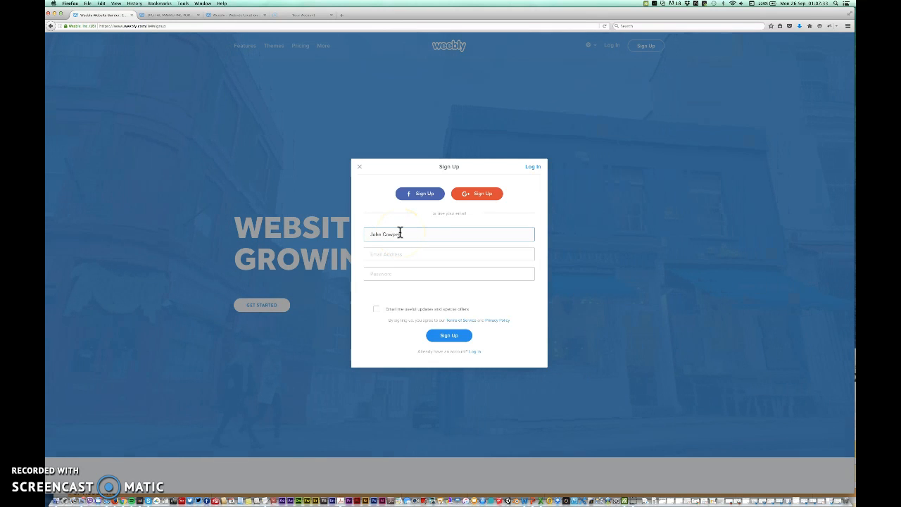
- Fill in the e-mail address, removing a stray space, and type the account password
{"action": "key", "text": "Tab"}
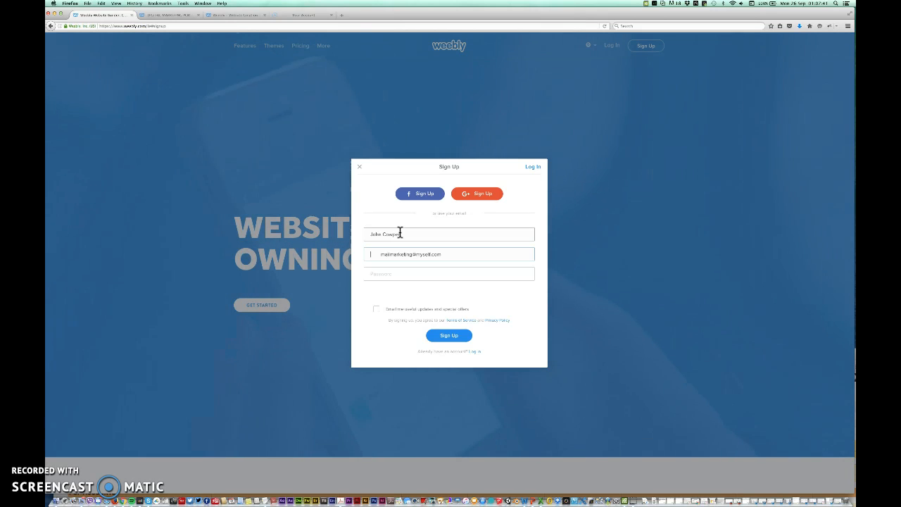
{"action": "key", "text": "Right"}
{"action": "key", "text": "BackSpace"}
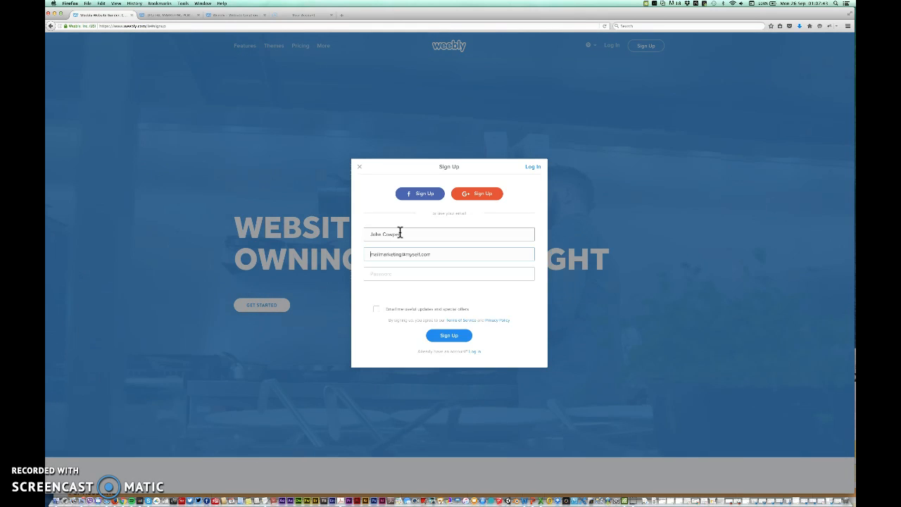
{"action": "left_click", "coordinate": [399, 274]}
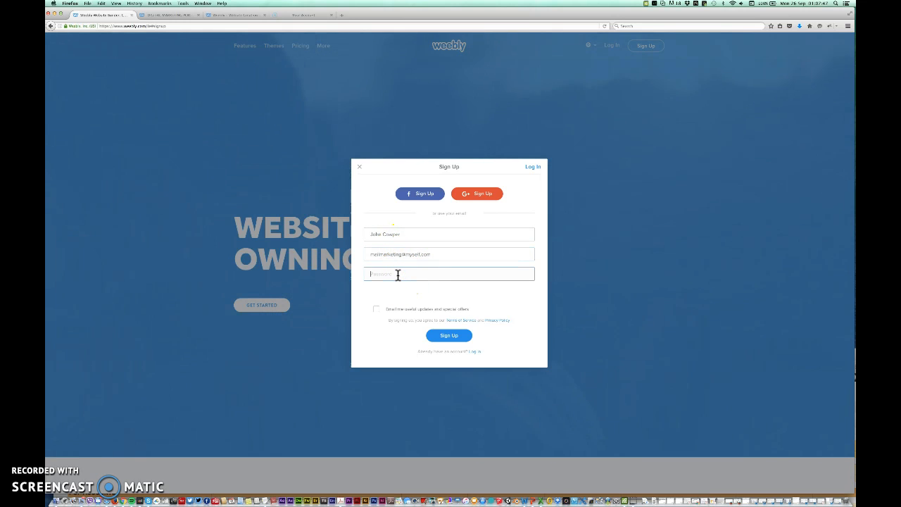
{"action": "type", "text": "•"}
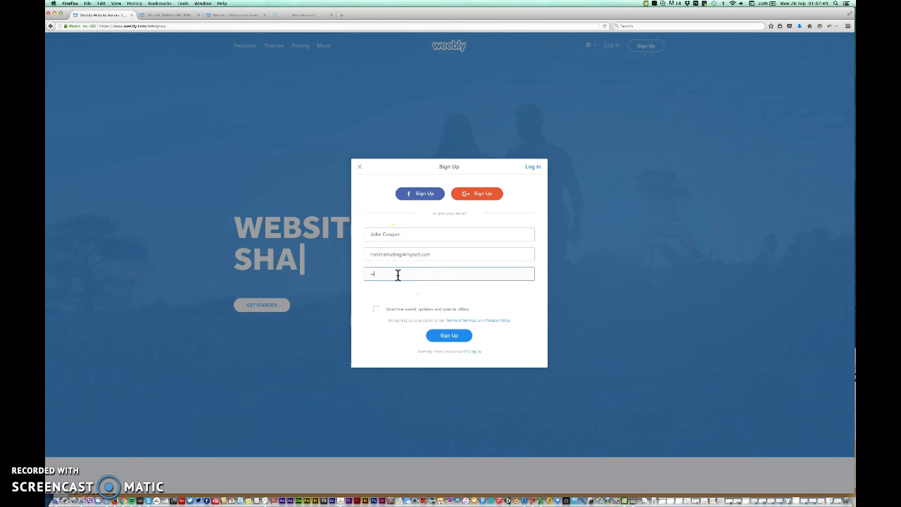
{"action": "type", "text": "••"}
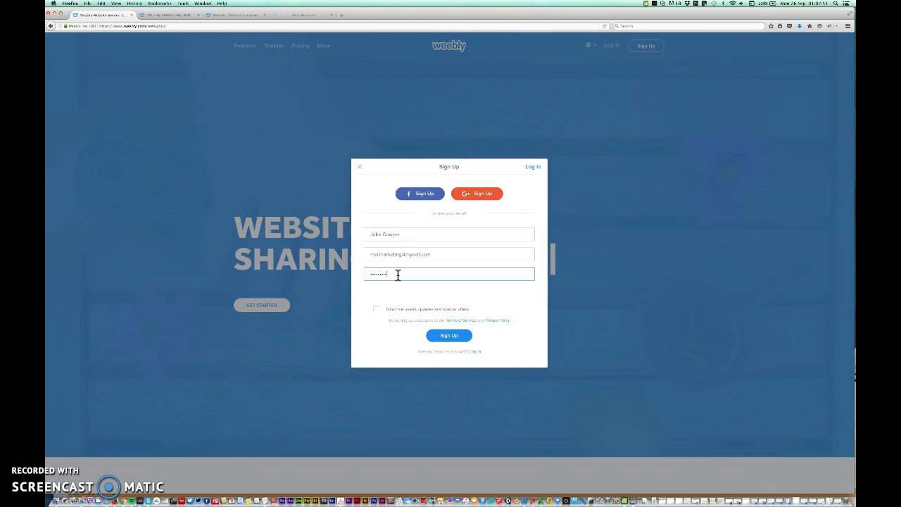
{"action": "type", "text": "••••••"}
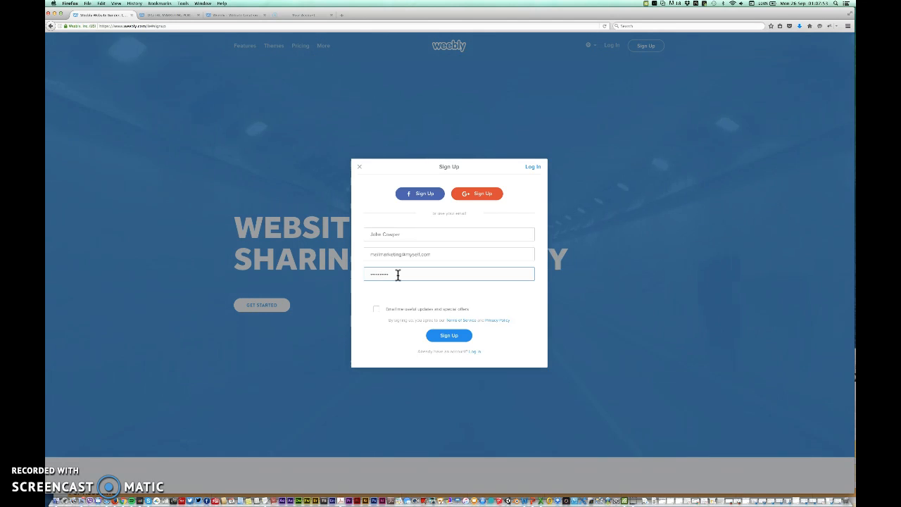
{"action": "type", "text": "•••"}
- Submit the sign-up form to create the account
{"action": "left_click", "coordinate": [448, 337]}
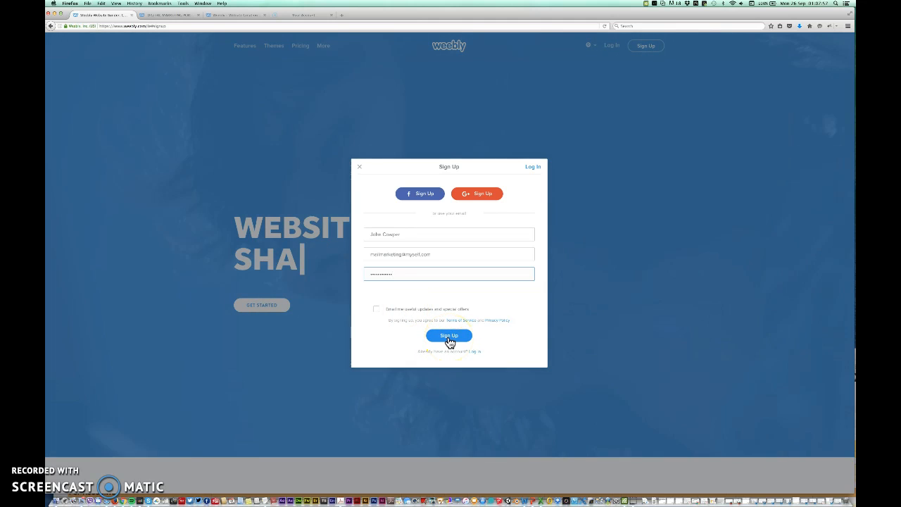
{"action": "left_click", "coordinate": [378, 311]}
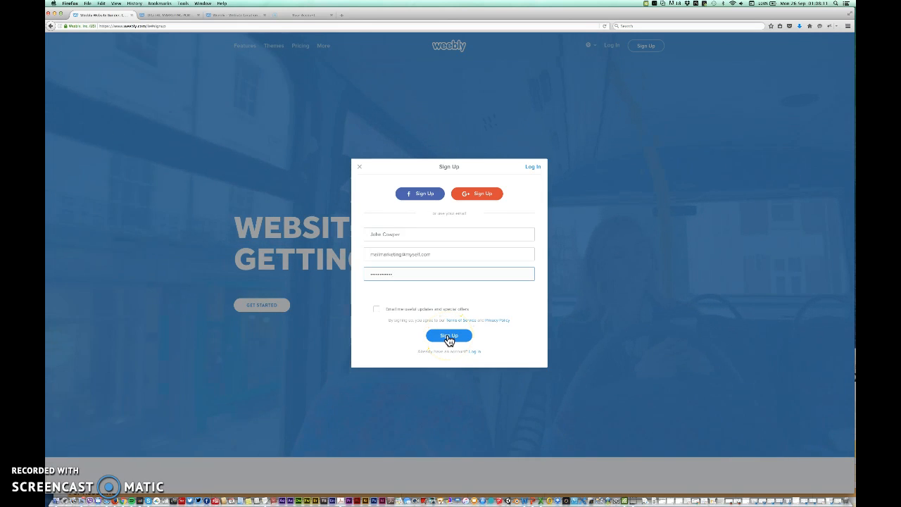
{"action": "left_click", "coordinate": [450, 338]}
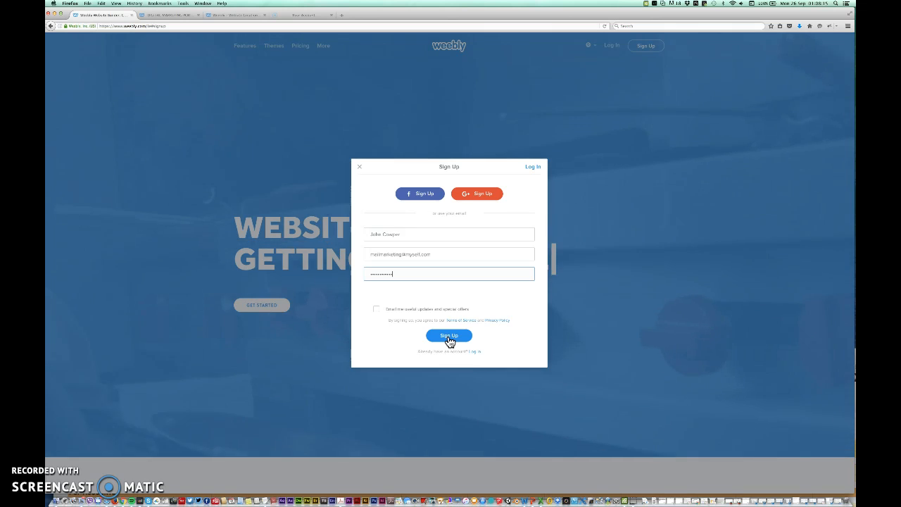
{"action": "left_click", "coordinate": [450, 340]}
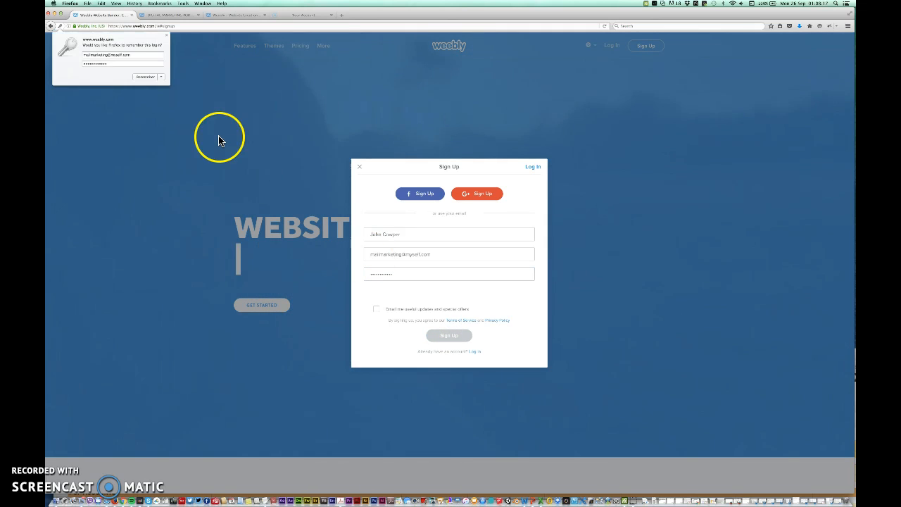
- Choose Never Remember in Firefox's save-login popup
{"action": "left_click", "coordinate": [161, 77]}
{"action": "left_click", "coordinate": [160, 84]}
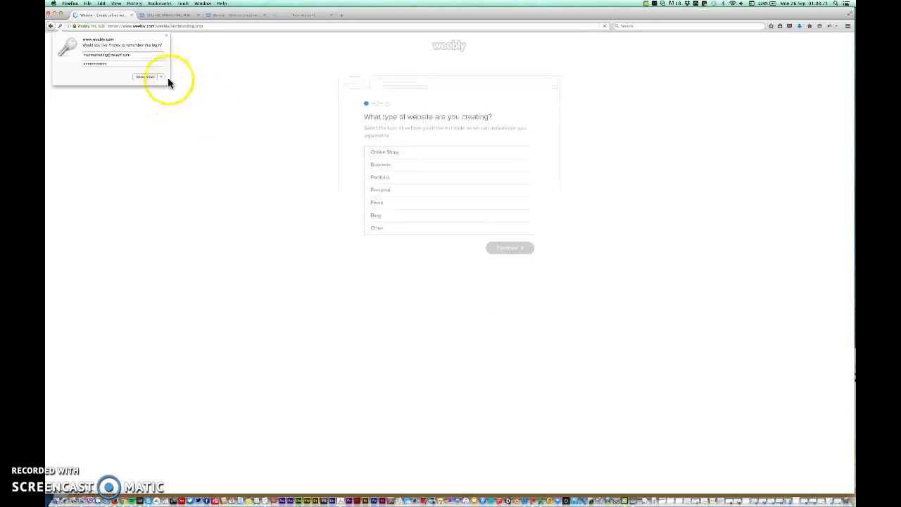
{"action": "left_click", "coordinate": [162, 76]}
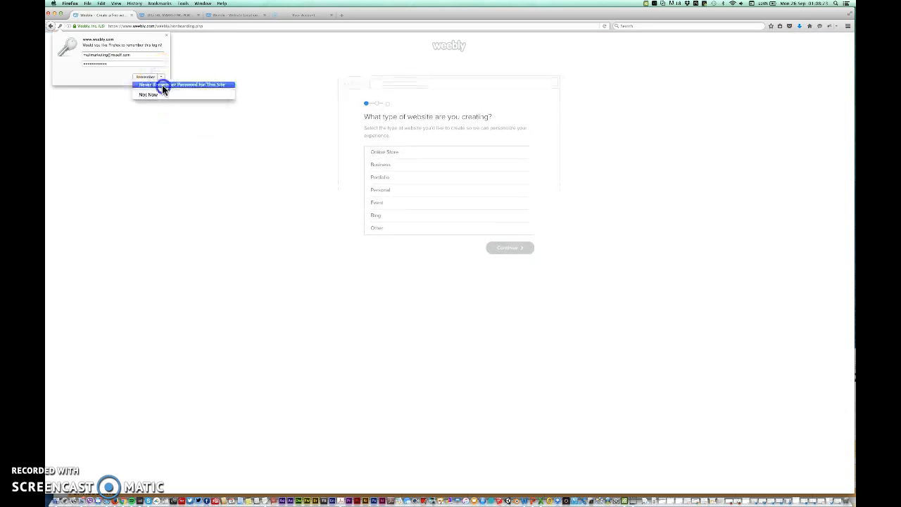
{"action": "left_click", "coordinate": [162, 84]}
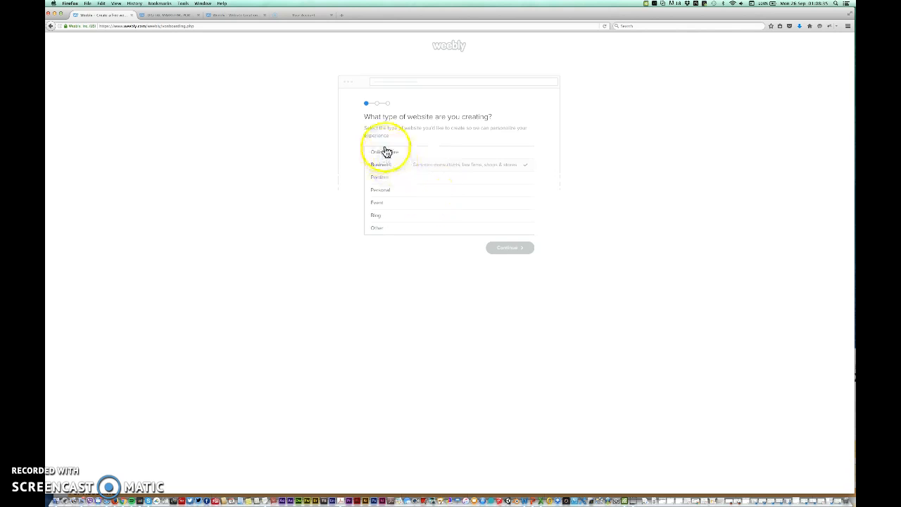
- Pick Personal as the website type and skip naming the site
{"action": "left_click", "coordinate": [380, 190]}
{"action": "left_click", "coordinate": [504, 249]}
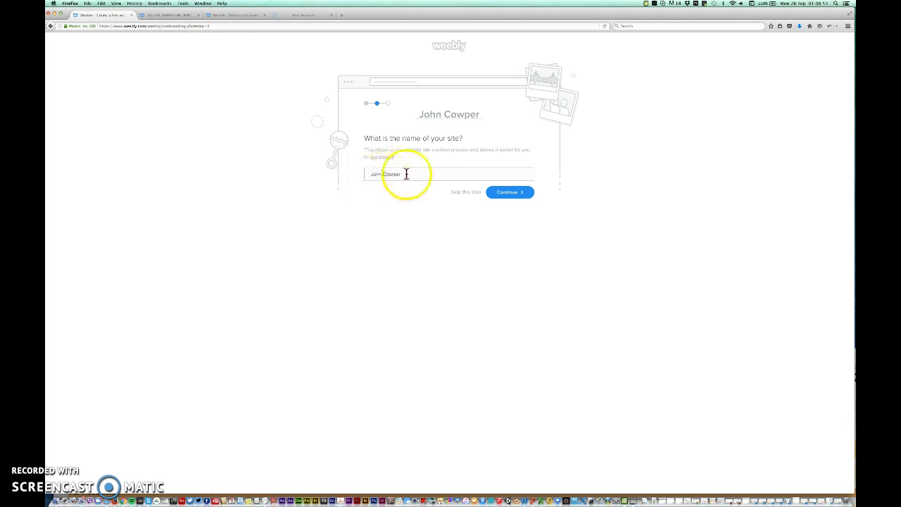
{"action": "left_click", "coordinate": [393, 176]}
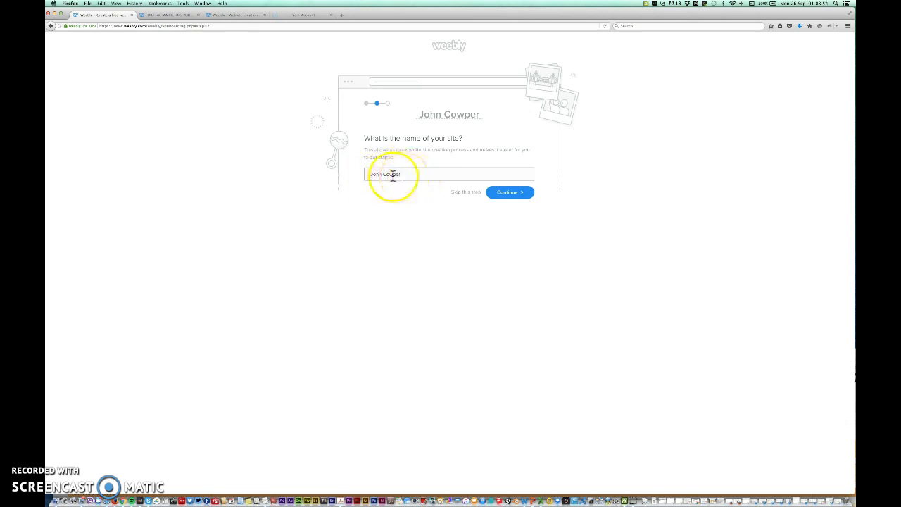
{"action": "left_click", "coordinate": [466, 193]}
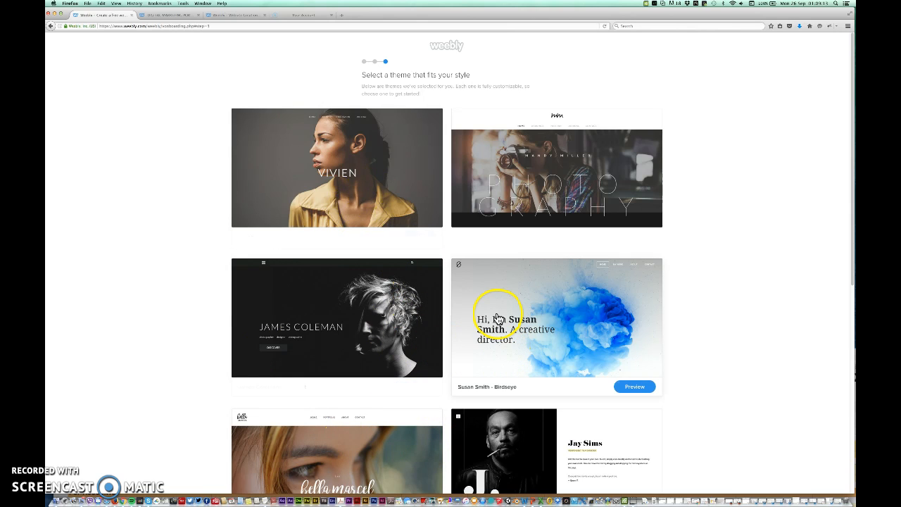
{"action": "left_click_drag", "start_coordinate": [851, 114], "coordinate": [823, 197]}
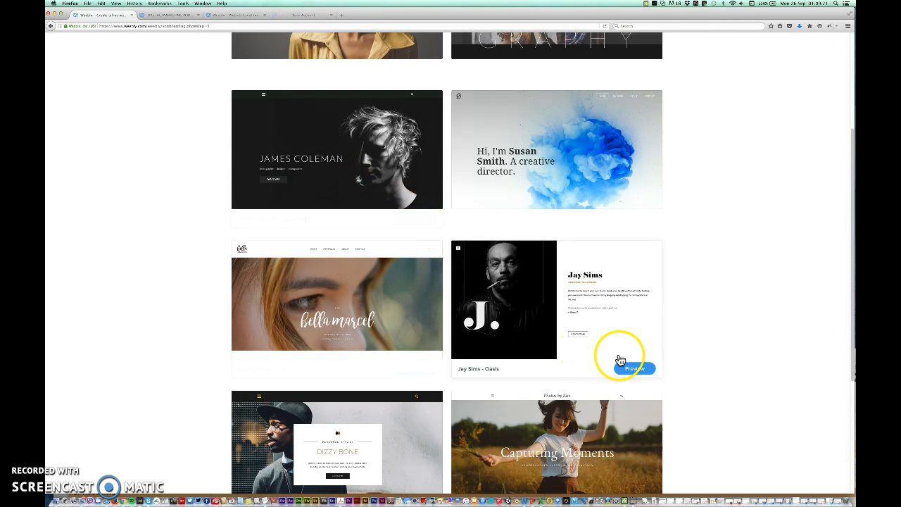
{"action": "left_click", "coordinate": [635, 370]}
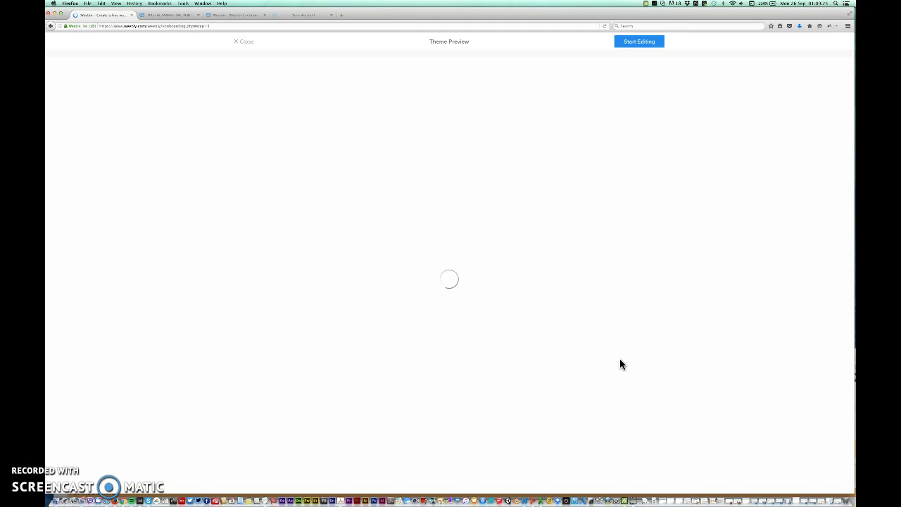
{"action": "left_click", "coordinate": [556, 305]}
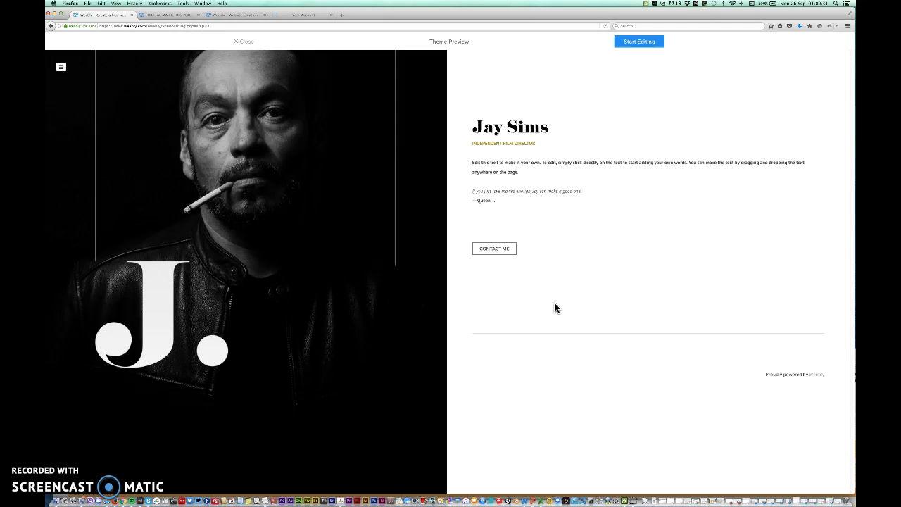
{"action": "left_click", "coordinate": [236, 44]}
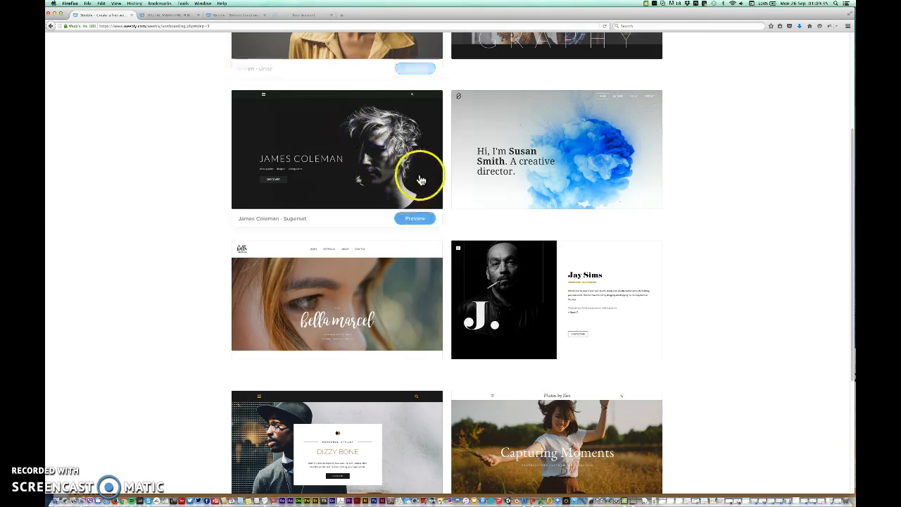
{"action": "scroll", "coordinate": [419, 177], "scroll_direction": "up", "scroll_amount": 1}
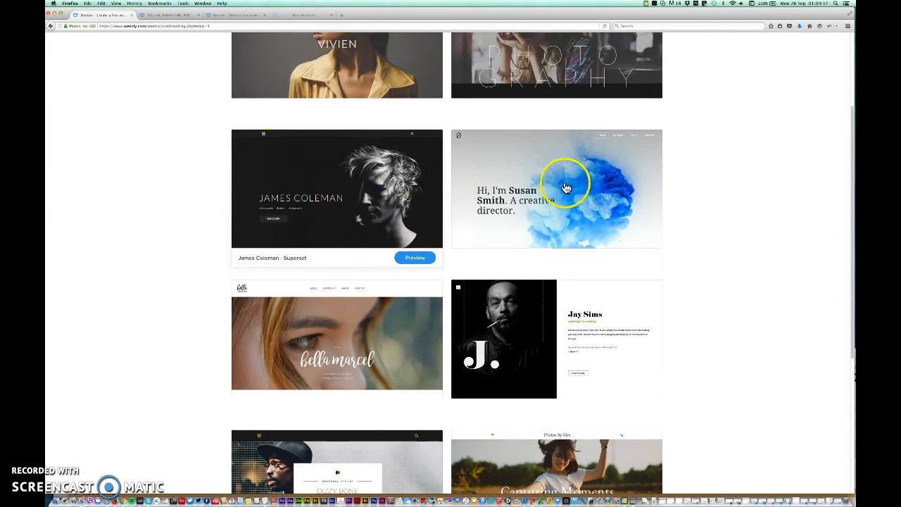
{"action": "scroll", "coordinate": [599, 207], "scroll_direction": "up", "scroll_amount": 3}
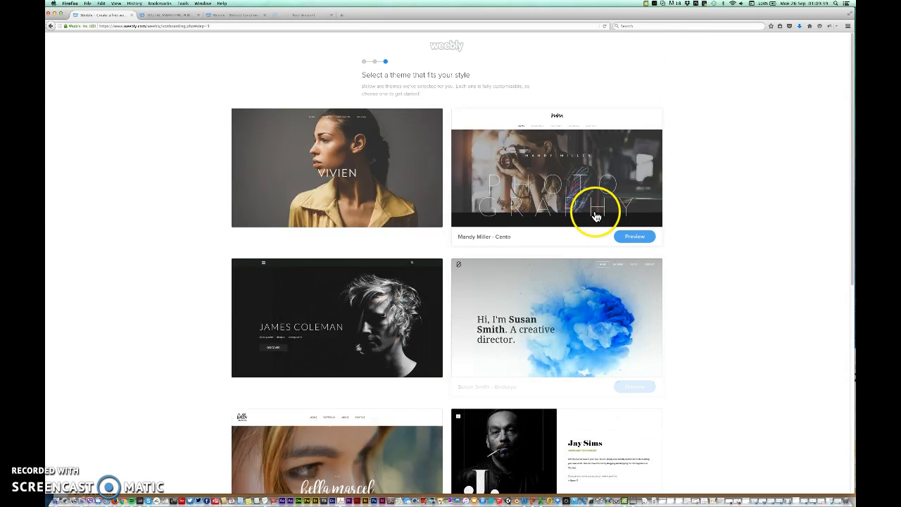
- Preview the Mandy Miller - Cento photography theme
{"action": "left_click", "coordinate": [633, 238]}
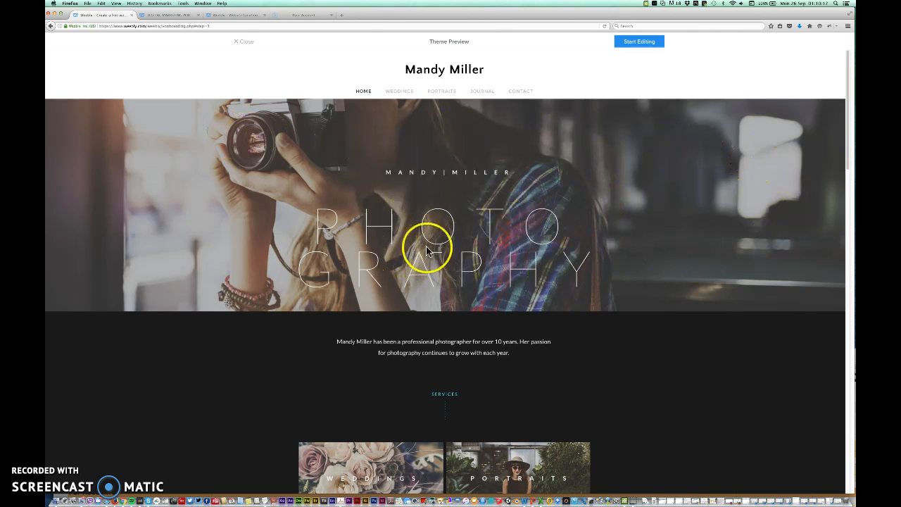
- Start editing the Mandy Miller photography theme and keep the suggested free weebly.com subdomain
{"action": "left_click", "coordinate": [633, 42]}
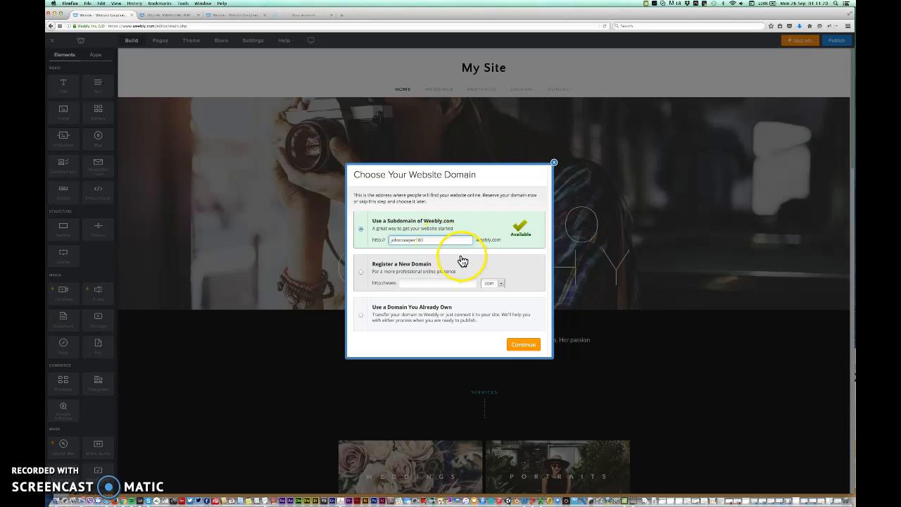
{"action": "left_click", "coordinate": [433, 239]}
{"action": "left_click", "coordinate": [523, 347]}
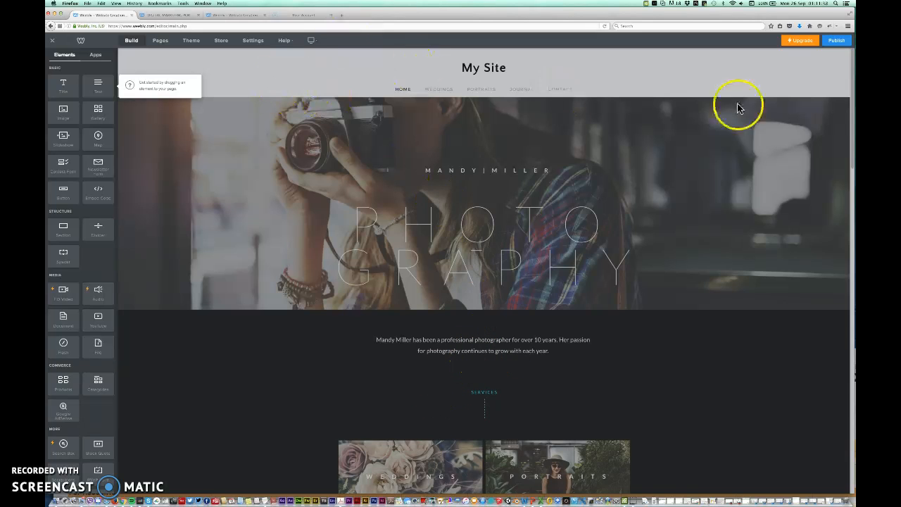
- Scroll down the My Site home page to review its content
{"action": "left_click_drag", "start_coordinate": [853, 149], "coordinate": [853, 344]}
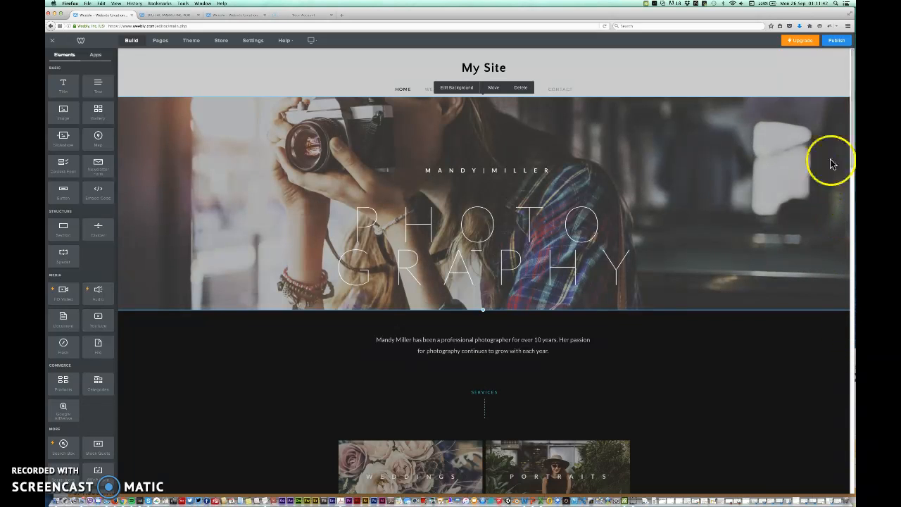
{"action": "left_click_drag", "start_coordinate": [853, 131], "coordinate": [805, 117]}
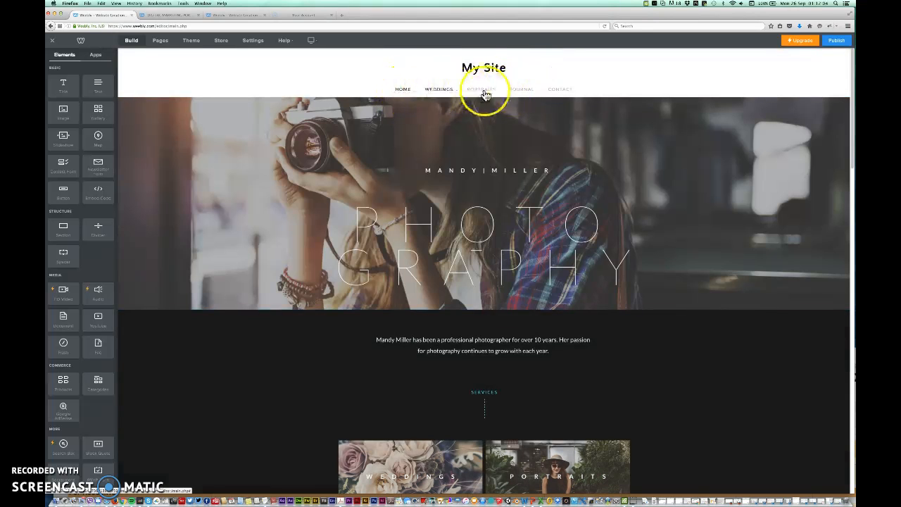
- In the Pages list, move Weddings below Portraits so it sits third
{"action": "left_click", "coordinate": [157, 42]}
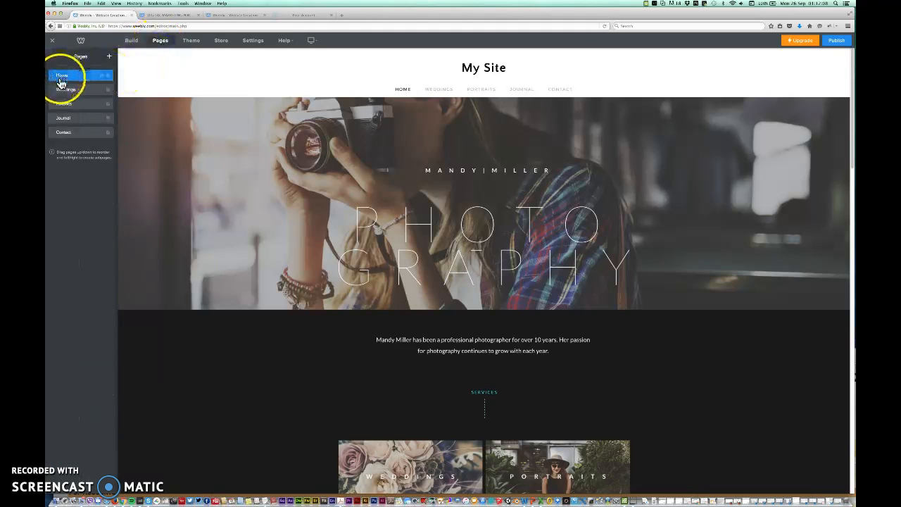
{"action": "left_click_drag", "start_coordinate": [62, 112], "coordinate": [56, 73]}
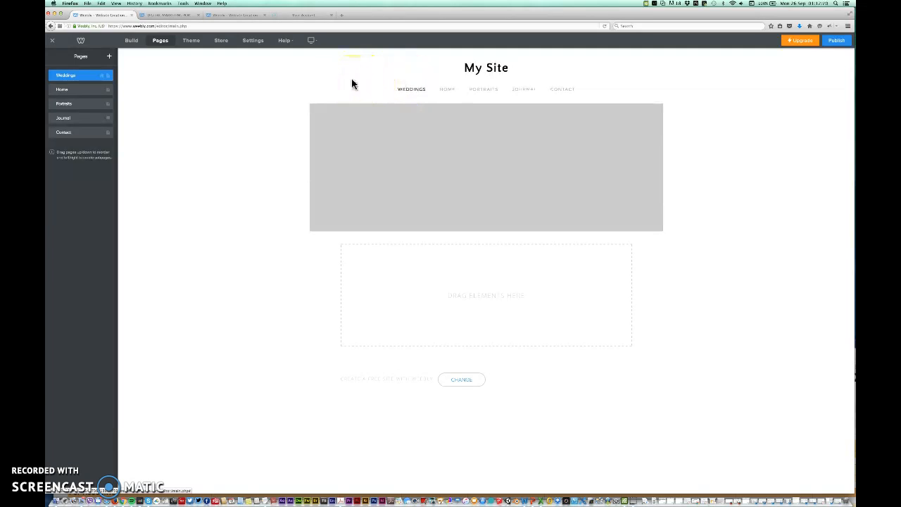
{"action": "left_click_drag", "start_coordinate": [63, 75], "coordinate": [59, 104]}
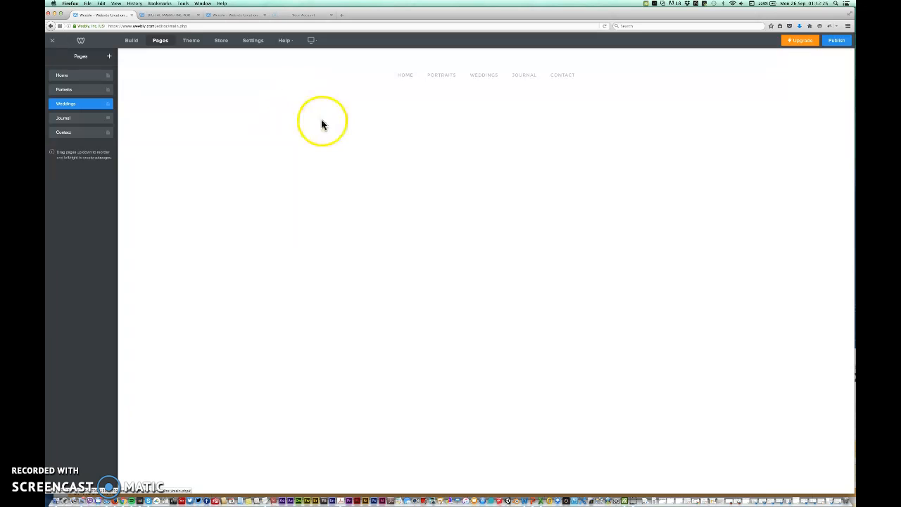
- Add a text block of sample letters on Weddings and make its end bold, italic and underlined
{"action": "left_click", "coordinate": [132, 44]}
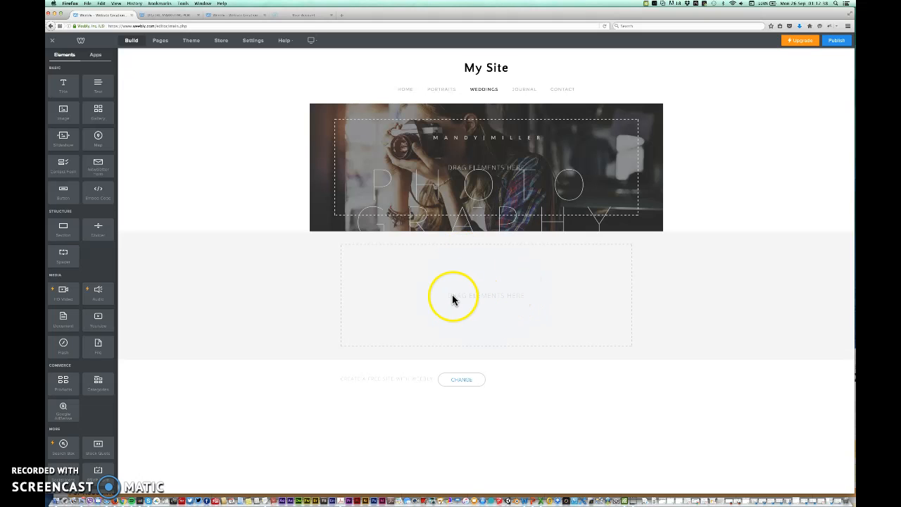
{"action": "left_click_drag", "start_coordinate": [101, 94], "coordinate": [454, 294]}
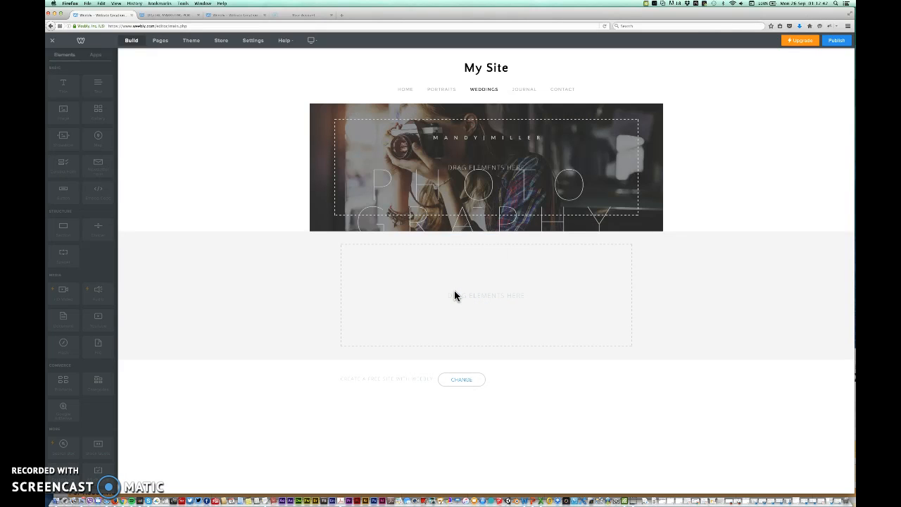
{"action": "left_click", "coordinate": [374, 250]}
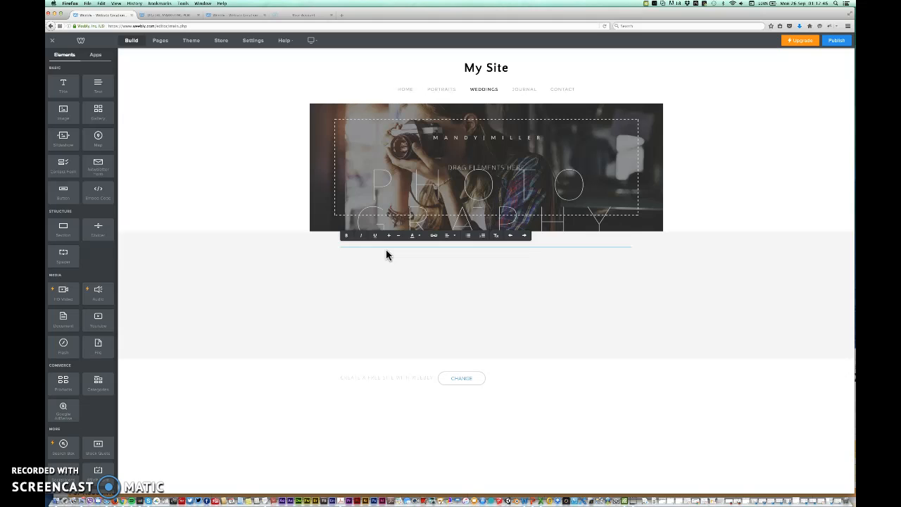
{"action": "type", "text": "kjgdksjhkdgjhgkdsjghjkd;gjhgdjdjkdjdjdjdjd"}
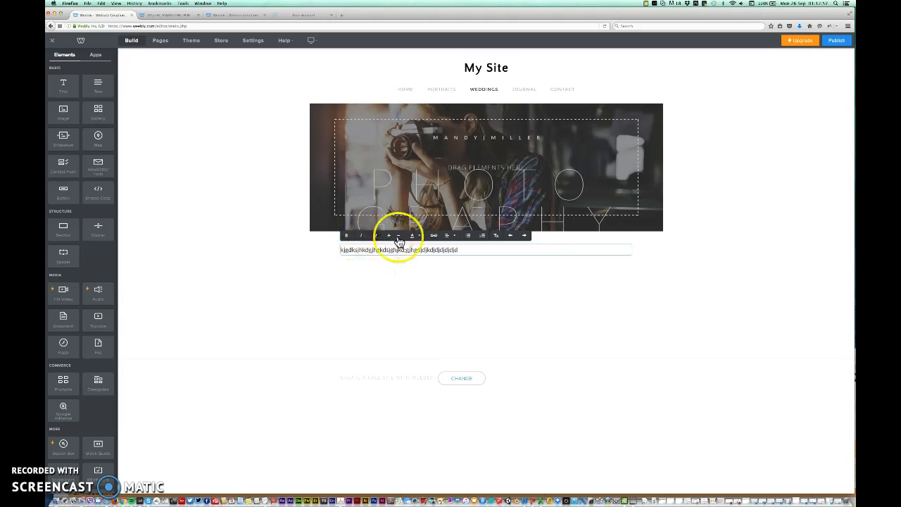
{"action": "left_click", "coordinate": [448, 250]}
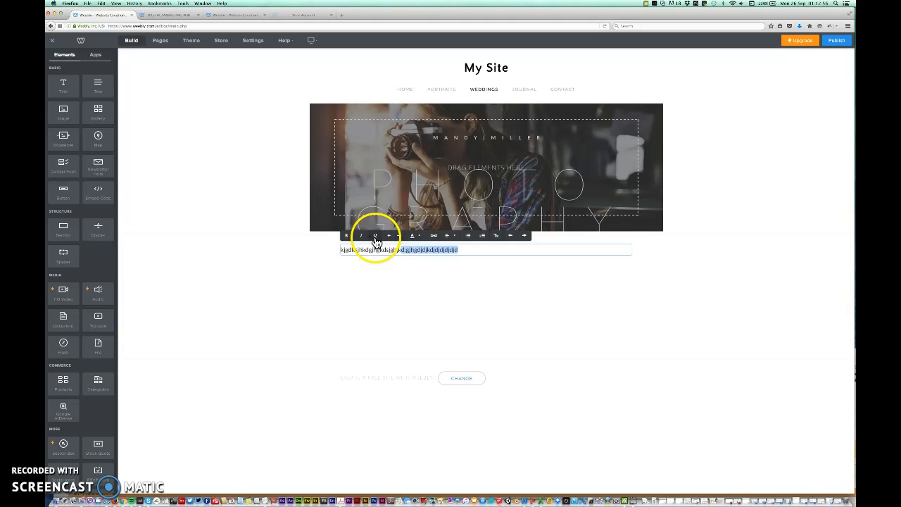
{"action": "left_click", "coordinate": [360, 236]}
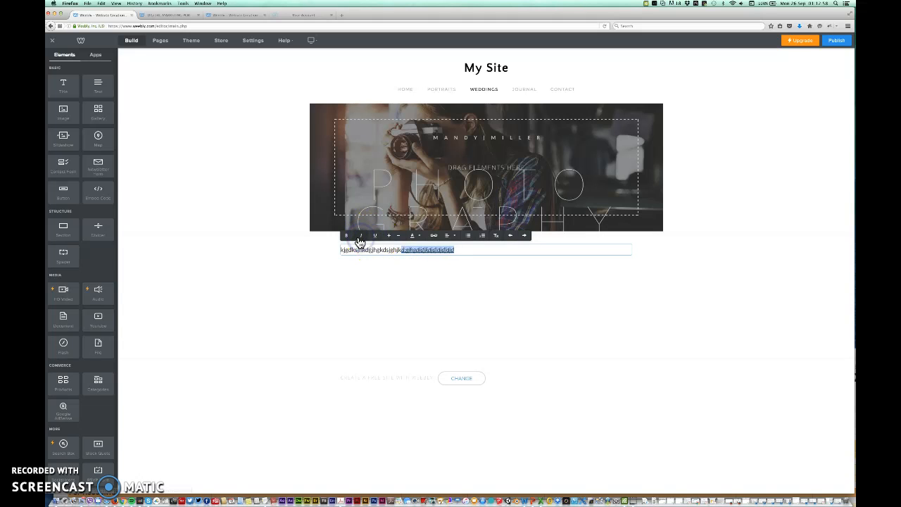
{"action": "left_click", "coordinate": [347, 237]}
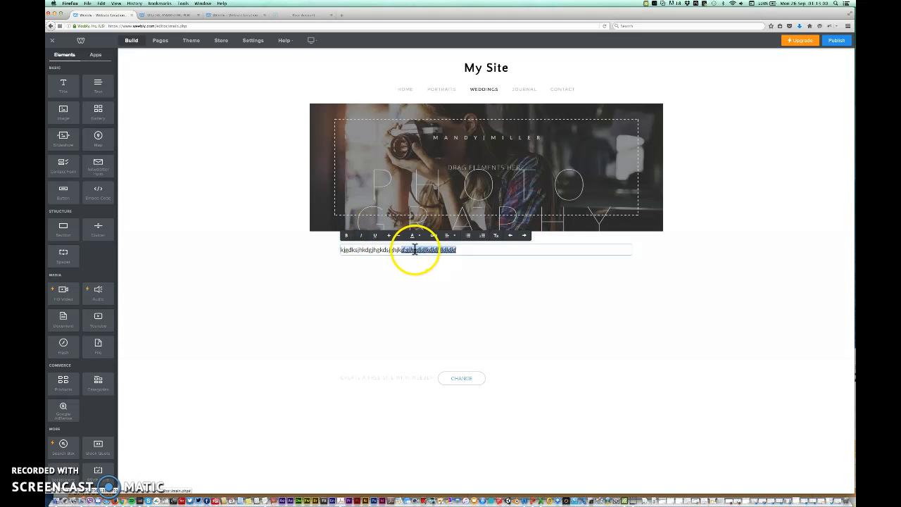
{"action": "left_click", "coordinate": [462, 282]}
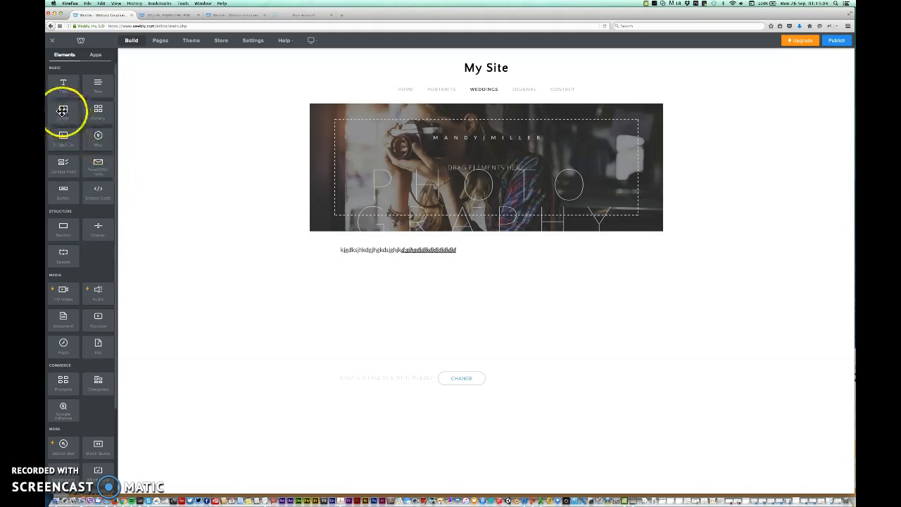
- Drop an Image block below the text, leaving it empty without uploading a photo
{"action": "left_click", "coordinate": [151, 181]}
{"action": "left_click_drag", "start_coordinate": [152, 182], "coordinate": [445, 271]}
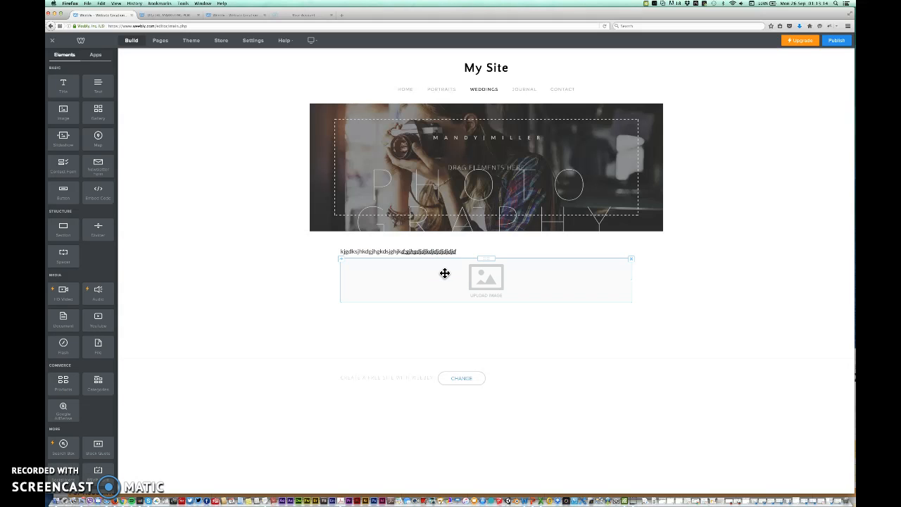
{"action": "left_click", "coordinate": [491, 282]}
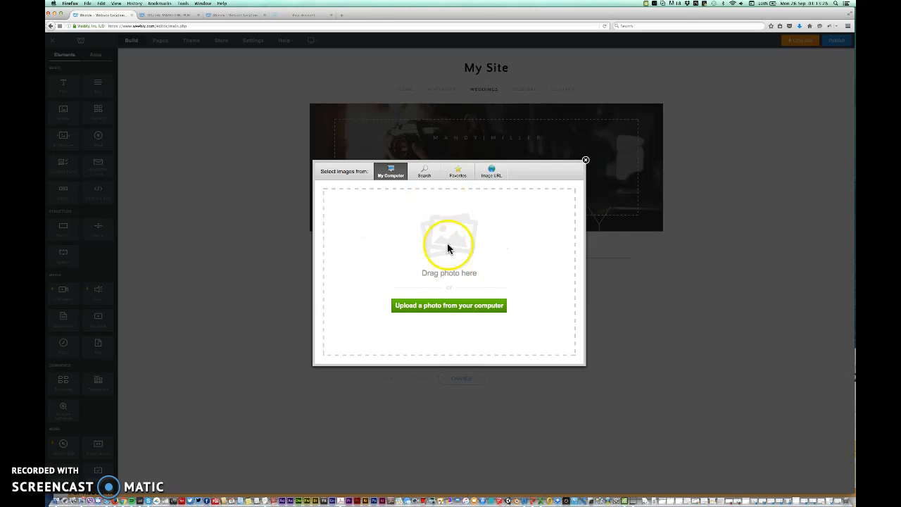
{"action": "left_click", "coordinate": [586, 162]}
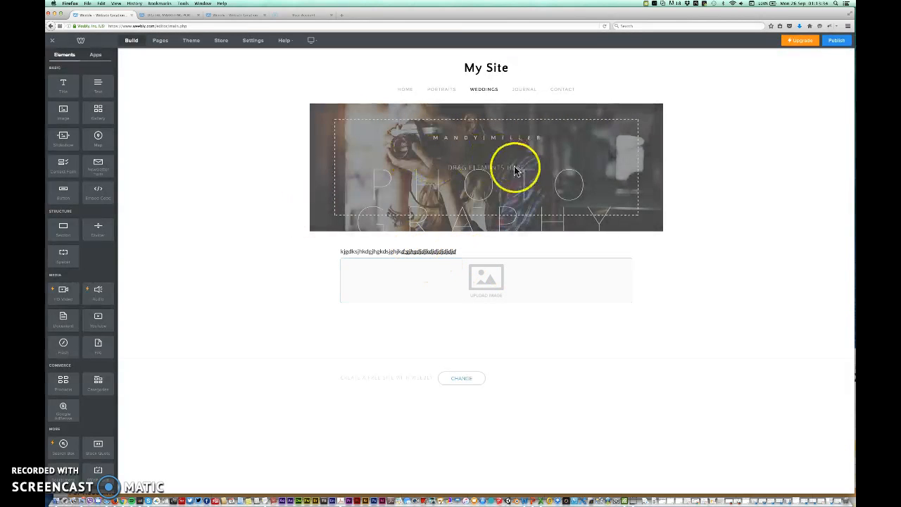
- Set the Weddings header background to the red paper lanterns stock image and save it
{"action": "left_click", "coordinate": [657, 175]}
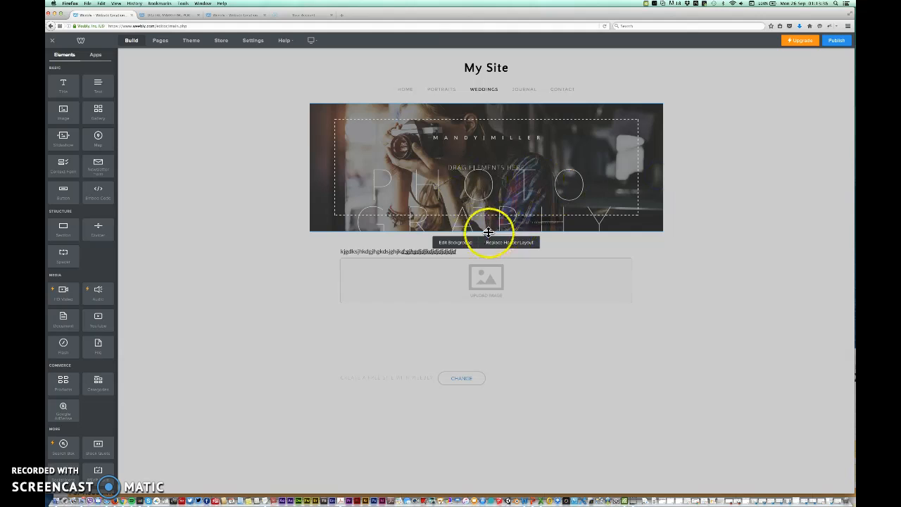
{"action": "left_click", "coordinate": [459, 247]}
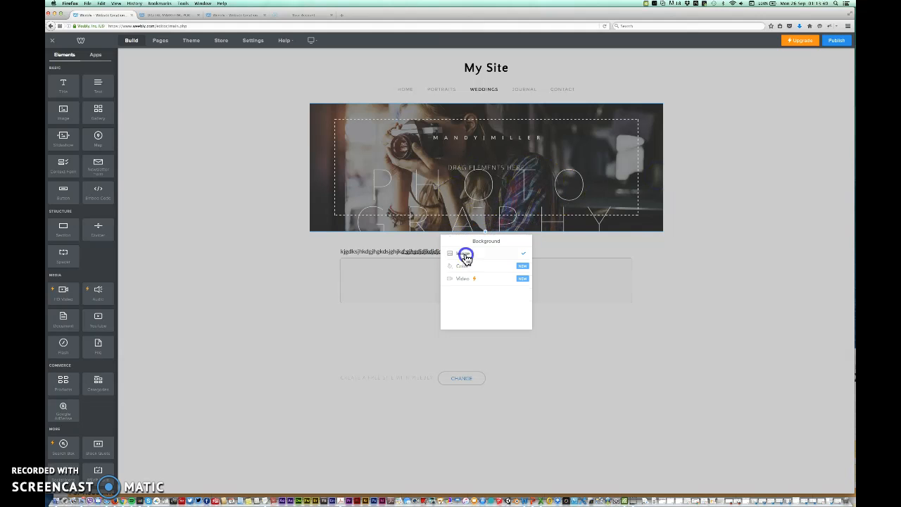
{"action": "left_click", "coordinate": [466, 256]}
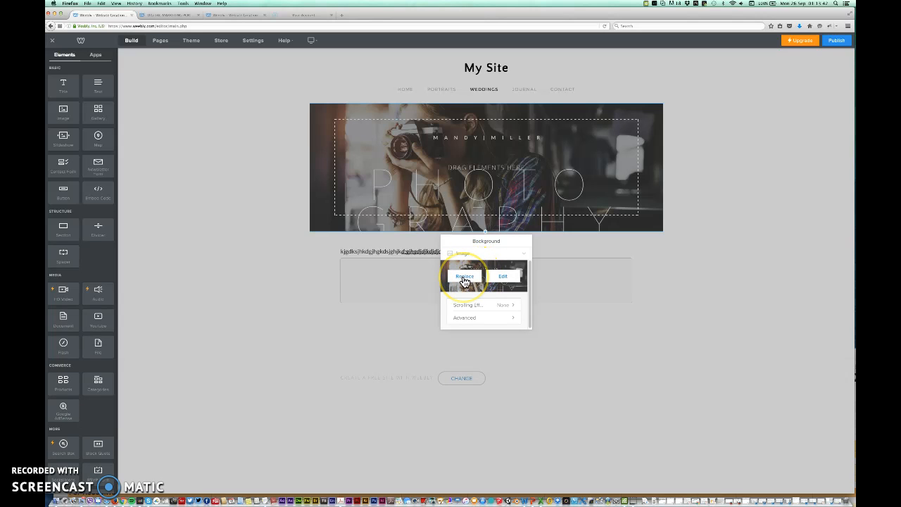
{"action": "left_click", "coordinate": [464, 276]}
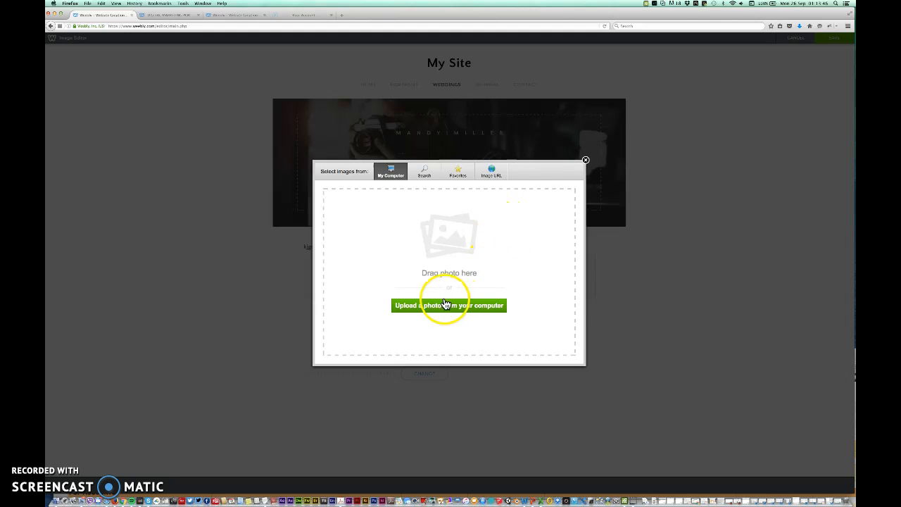
{"action": "left_click", "coordinate": [585, 160]}
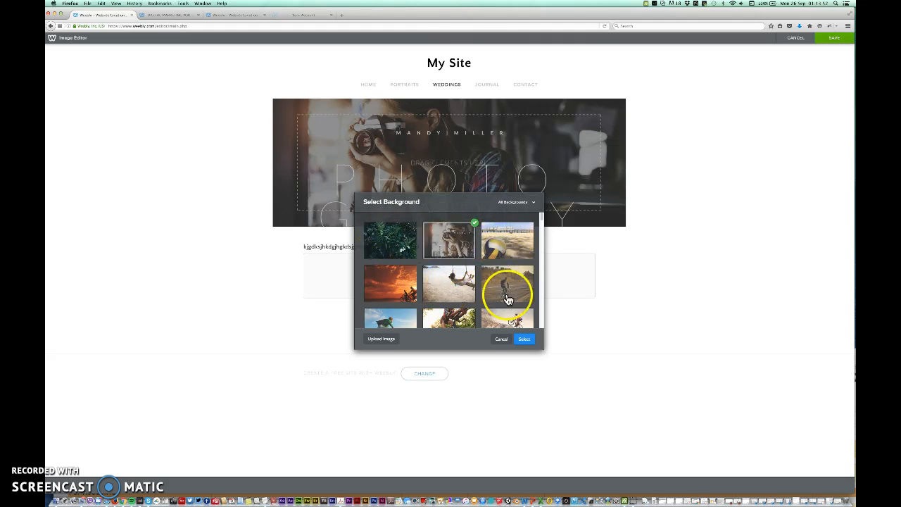
{"action": "left_click_drag", "start_coordinate": [542, 224], "coordinate": [540, 252]}
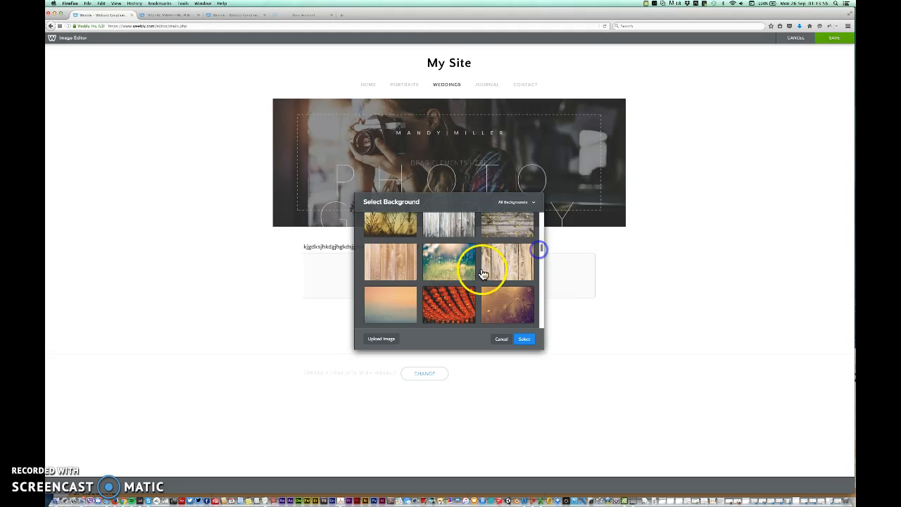
{"action": "left_click", "coordinate": [449, 300]}
{"action": "left_click", "coordinate": [524, 340]}
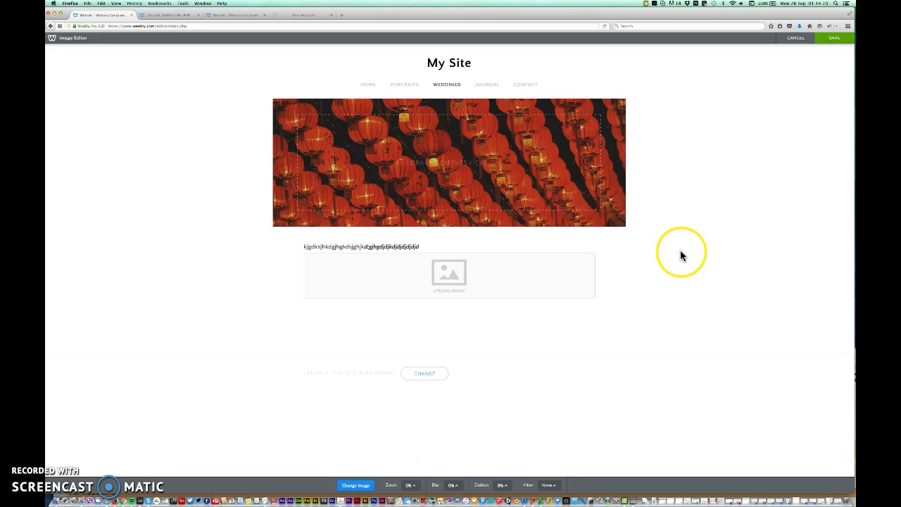
{"action": "left_click", "coordinate": [835, 40]}
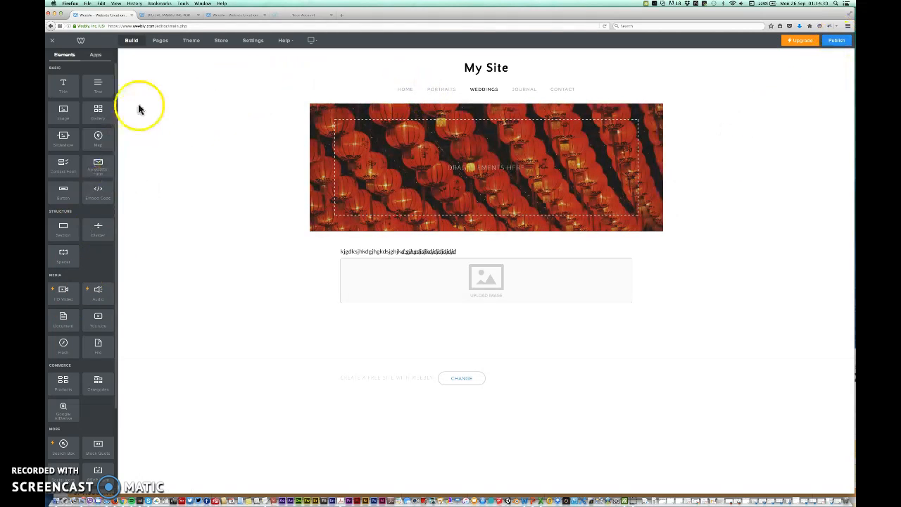
- Scroll the Elements sidebar back to the top and go to the Contact page
{"action": "left_click_drag", "start_coordinate": [116, 115], "coordinate": [112, 228]}
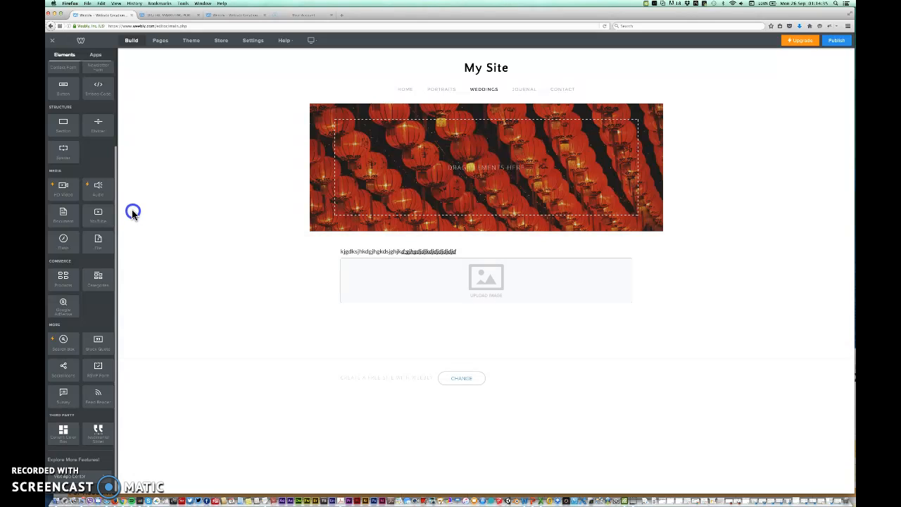
{"action": "scroll", "coordinate": [118, 63], "scroll_direction": "up", "scroll_amount": 3}
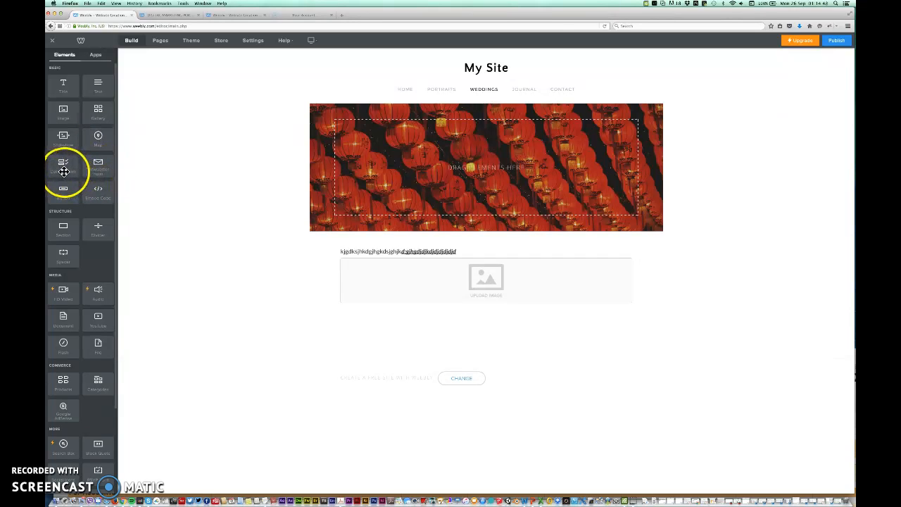
{"action": "left_click", "coordinate": [562, 91]}
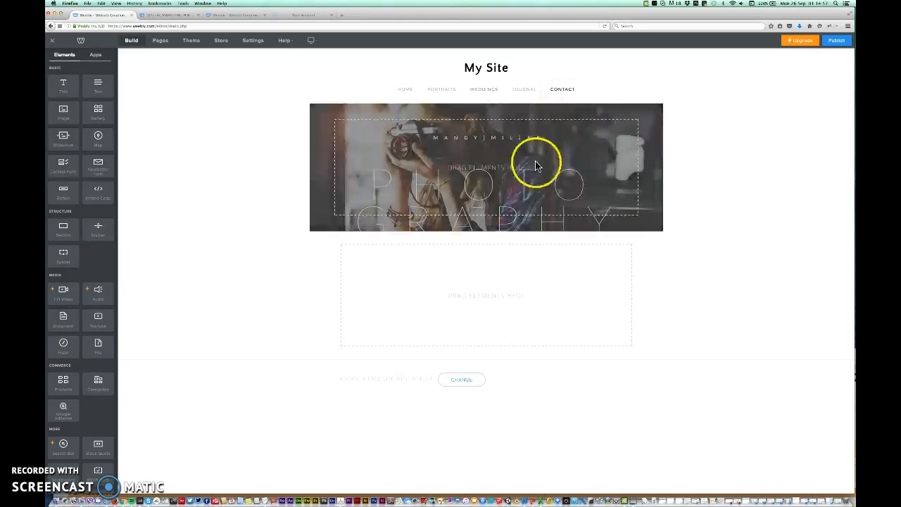
- Drop a Contact Form with Name, Email, Comment fields and Submit button onto the Contact page, then deselect it
{"action": "left_click_drag", "start_coordinate": [64, 166], "coordinate": [486, 307]}
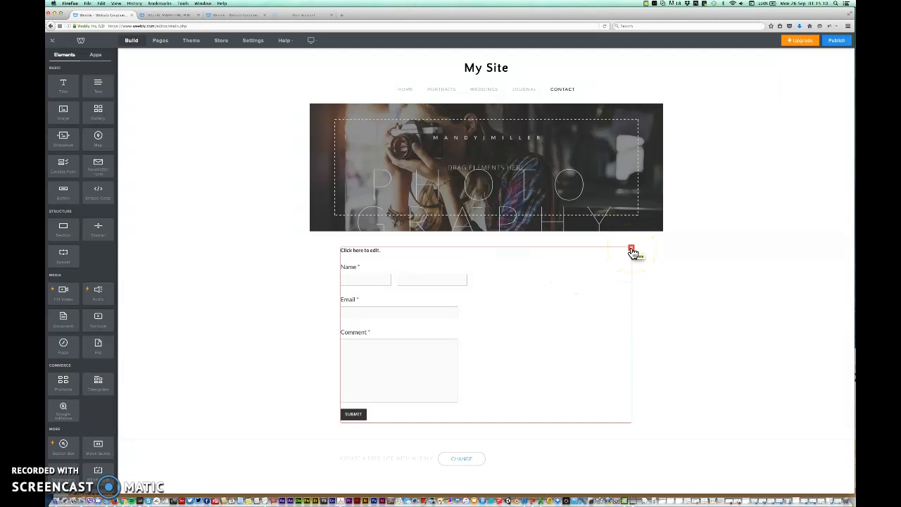
{"action": "left_click", "coordinate": [657, 284]}
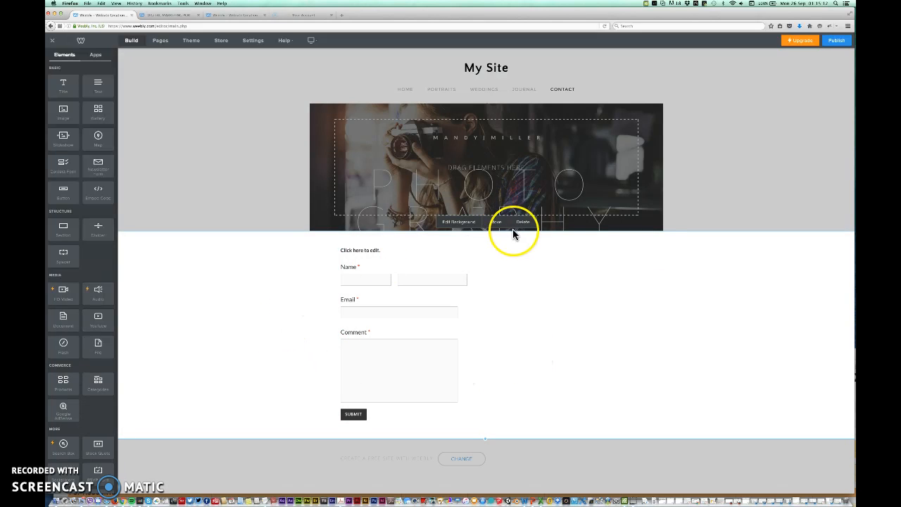
{"action": "left_click", "coordinate": [171, 220]}
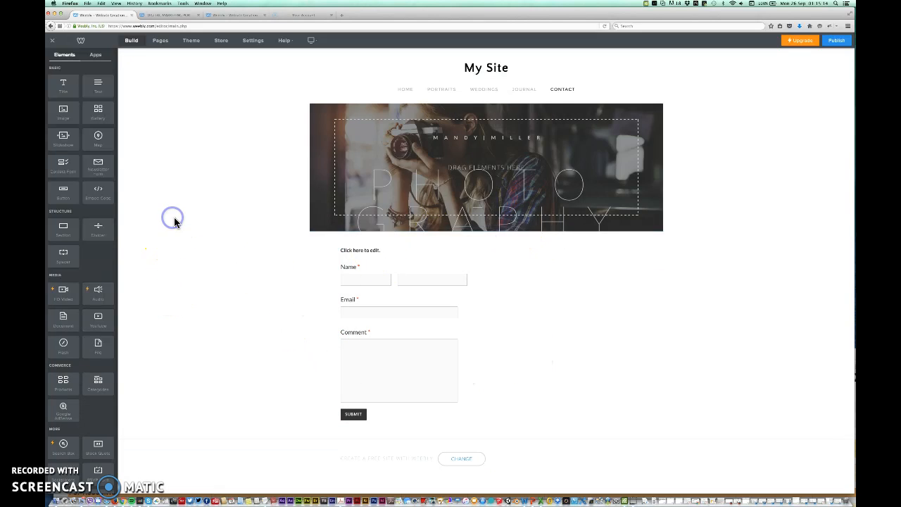
- Visit the Home, Portraits, Weddings and Journal pages, then Weddings and Journal again
{"action": "left_click", "coordinate": [405, 90]}
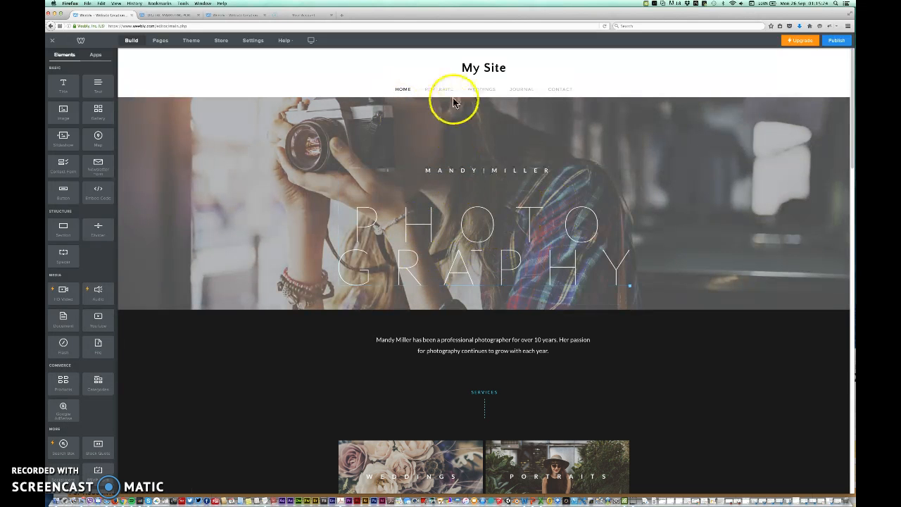
{"action": "left_click", "coordinate": [446, 93]}
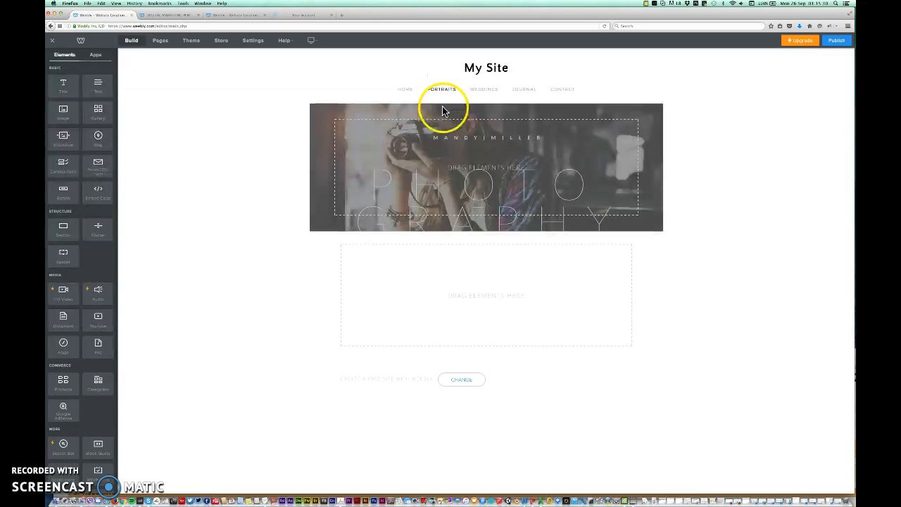
{"action": "left_click", "coordinate": [486, 93]}
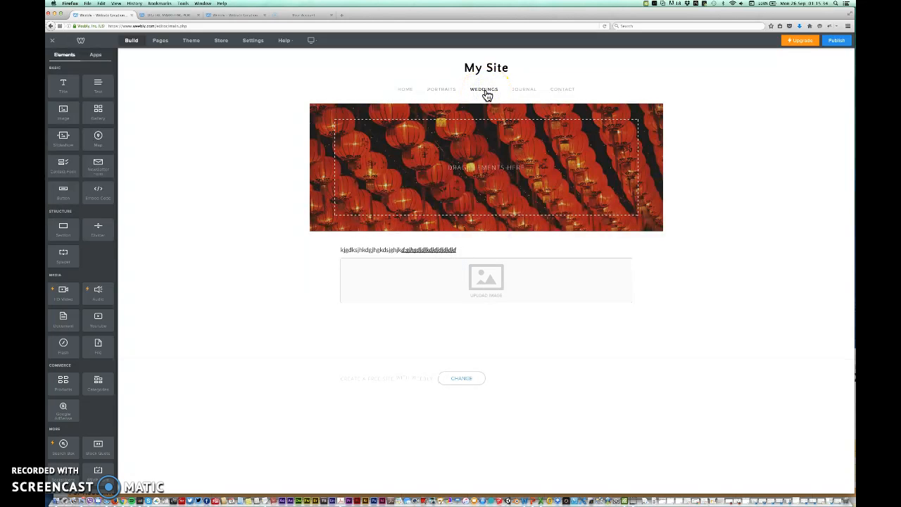
{"action": "left_click", "coordinate": [525, 92]}
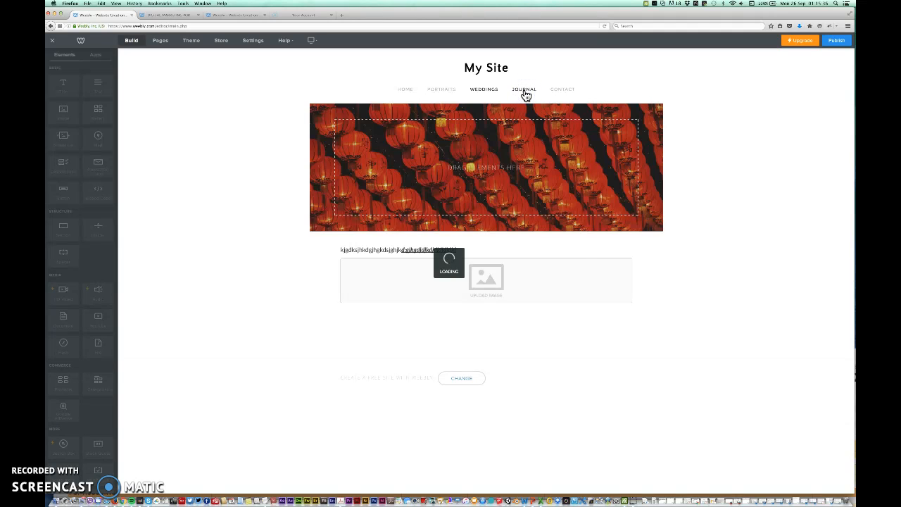
{"action": "left_click", "coordinate": [484, 91]}
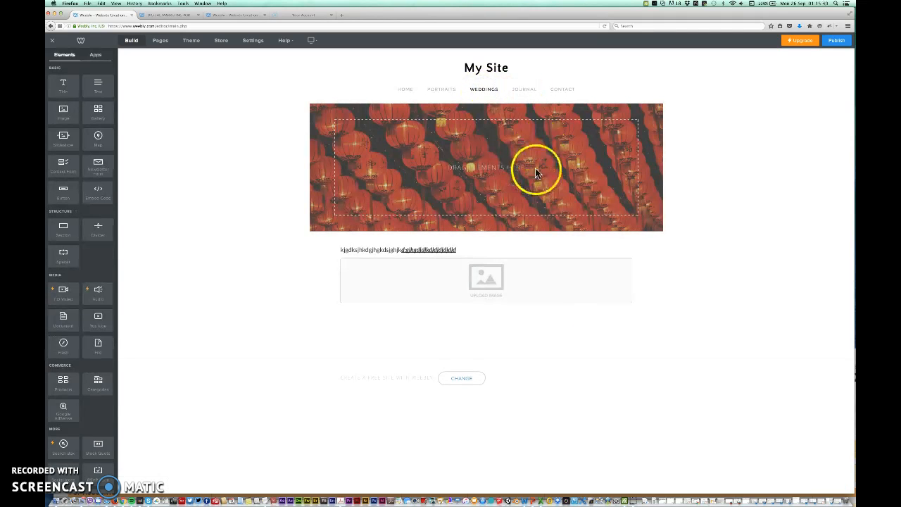
{"action": "left_click", "coordinate": [523, 91]}
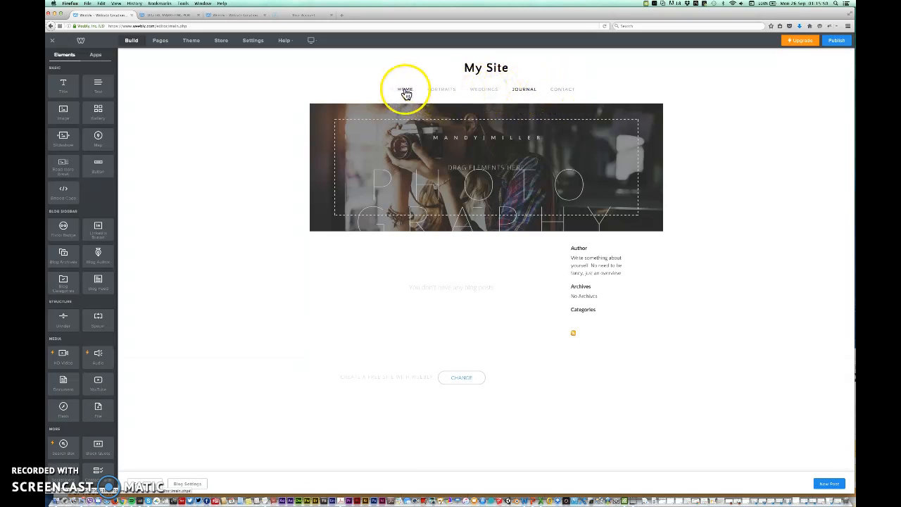
{"action": "mouse_move", "coordinate": [479, 67]}
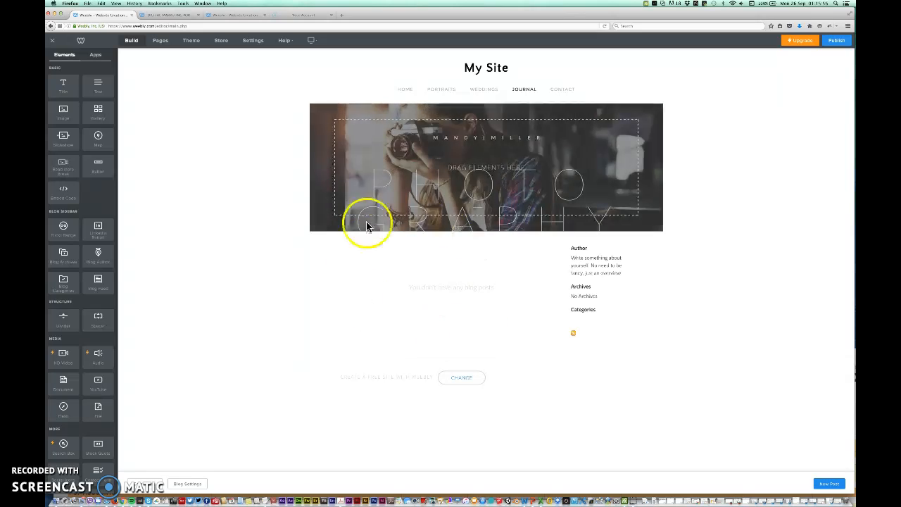
{"action": "left_click", "coordinate": [190, 44]}
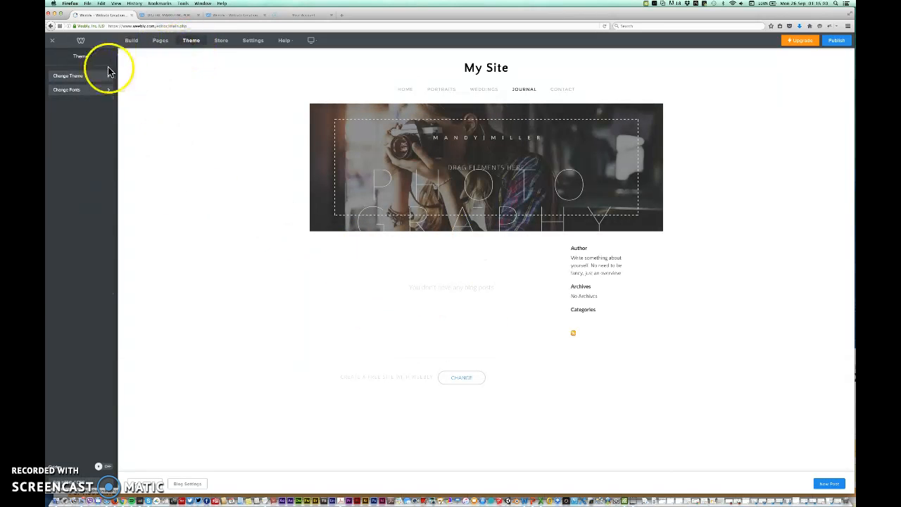
{"action": "left_click", "coordinate": [75, 79]}
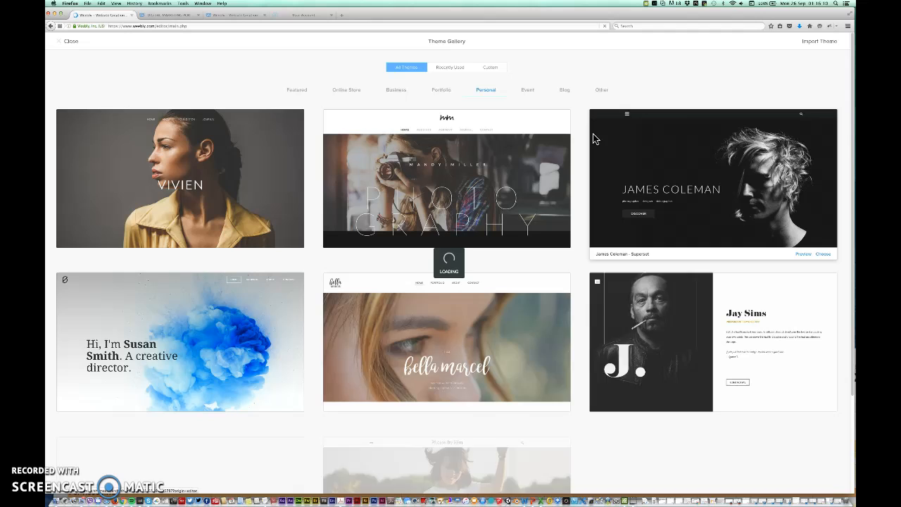
{"action": "left_click", "coordinate": [393, 91]}
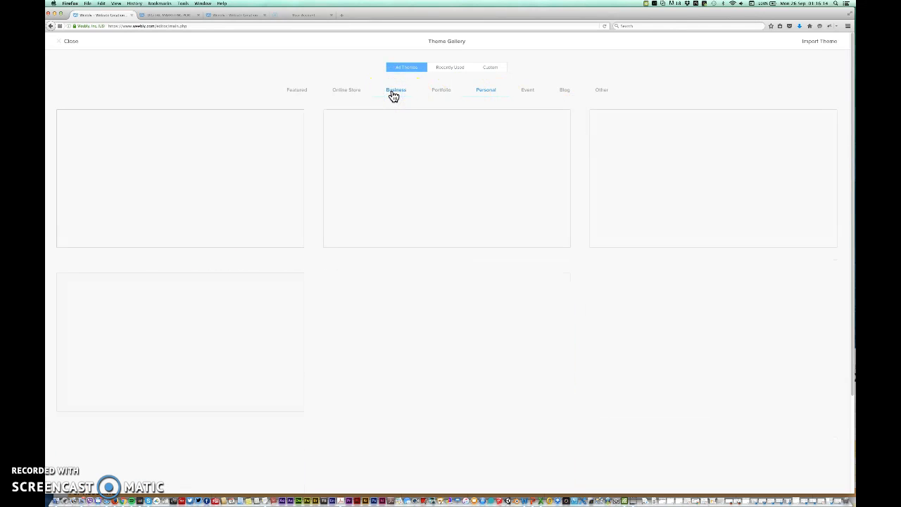
{"action": "left_click", "coordinate": [566, 92]}
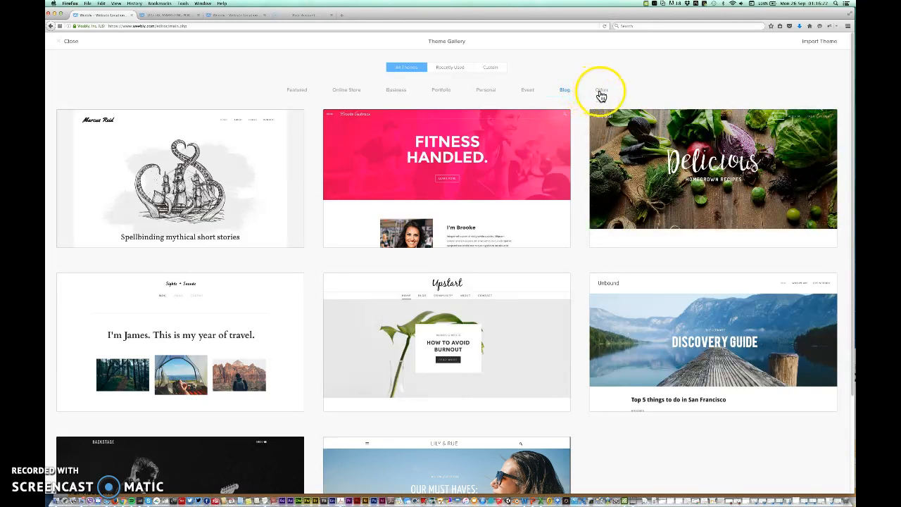
{"action": "left_click", "coordinate": [441, 92]}
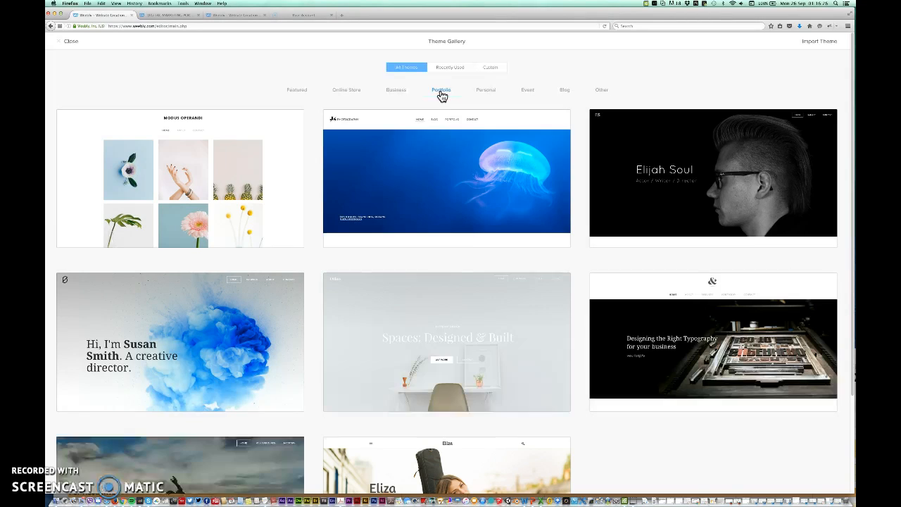
{"action": "mouse_move", "coordinate": [236, 197]}
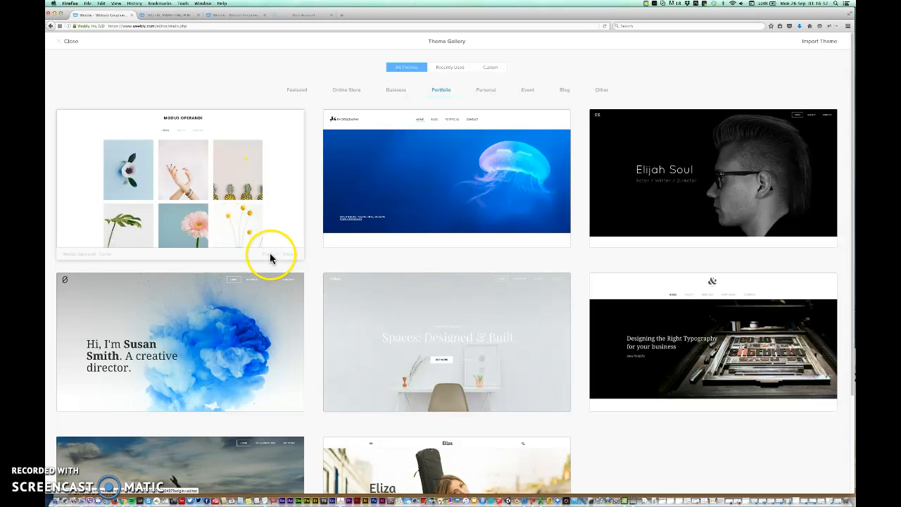
{"action": "left_click", "coordinate": [292, 254]}
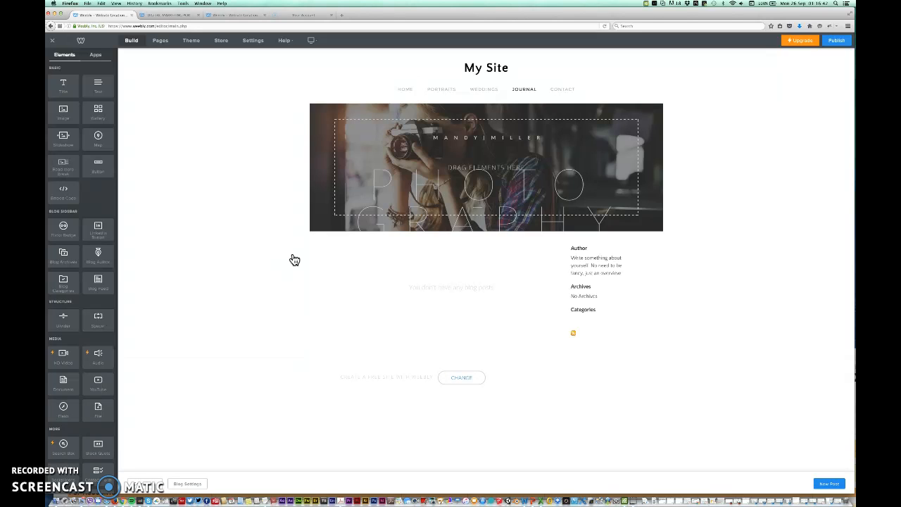
- Switch the site to the Modus Operandi theme from the theme gallery
{"action": "left_click", "coordinate": [192, 42]}
{"action": "left_click", "coordinate": [71, 82]}
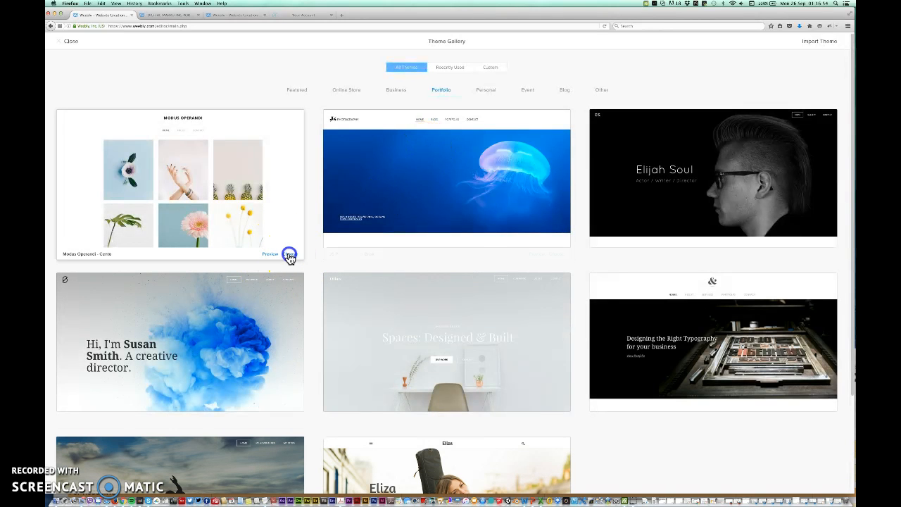
{"action": "left_click", "coordinate": [289, 255]}
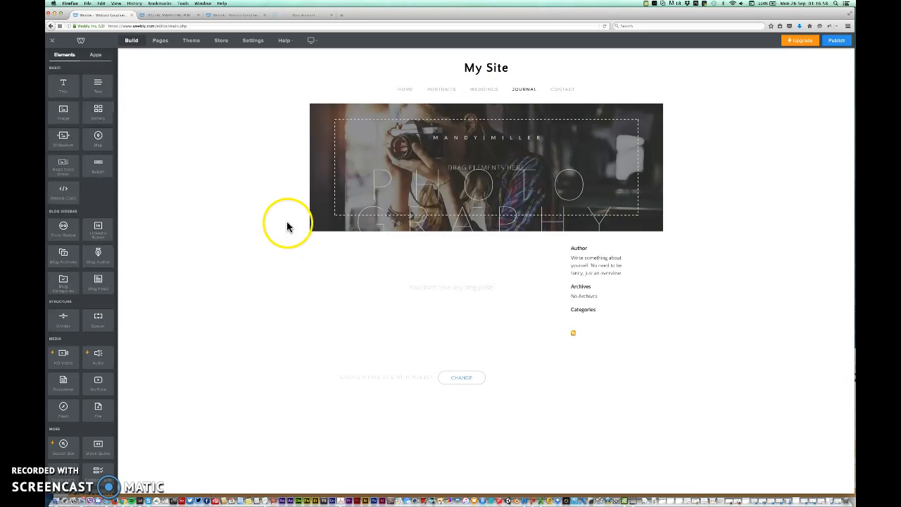
- Reopen the theme gallery and list the Personal category of themes
{"action": "left_click", "coordinate": [200, 45]}
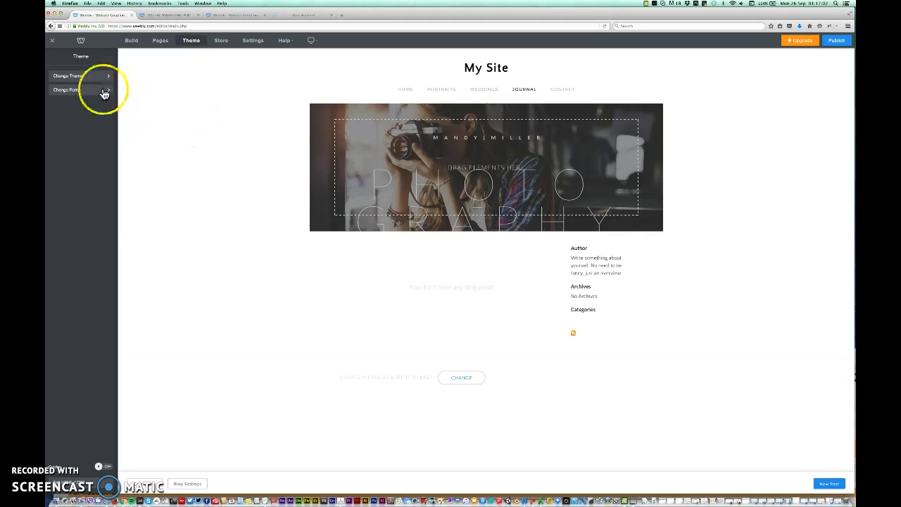
{"action": "left_click", "coordinate": [81, 76]}
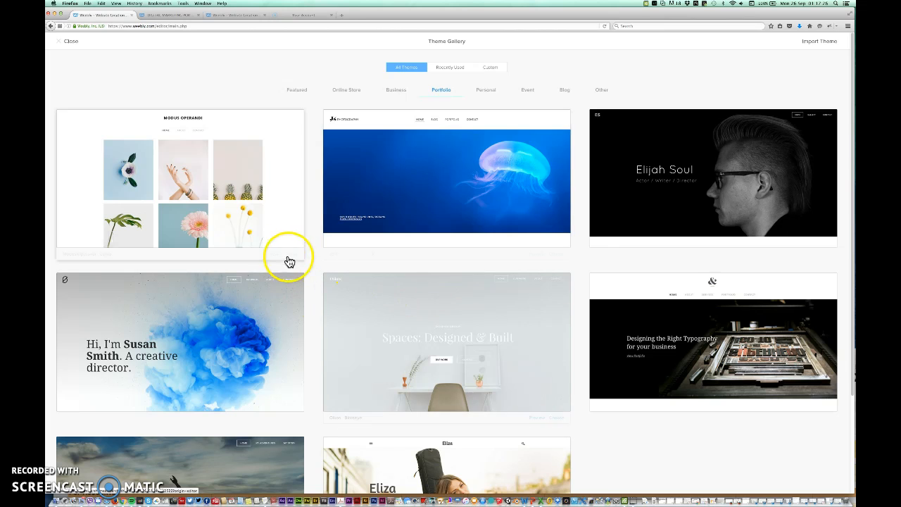
{"action": "left_click", "coordinate": [485, 90]}
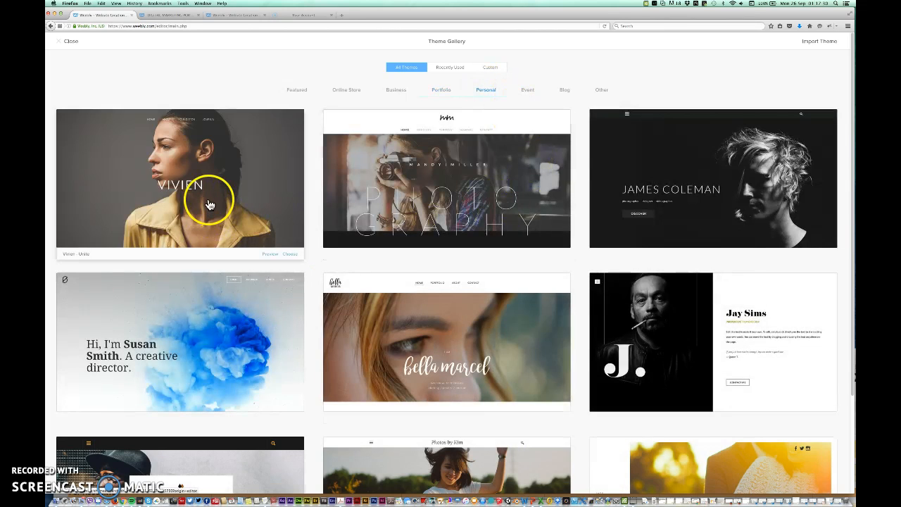
- Apply the Jay Sims theme, then try moving the Journal page's RSS Feed block above Author
{"action": "left_click", "coordinate": [823, 417]}
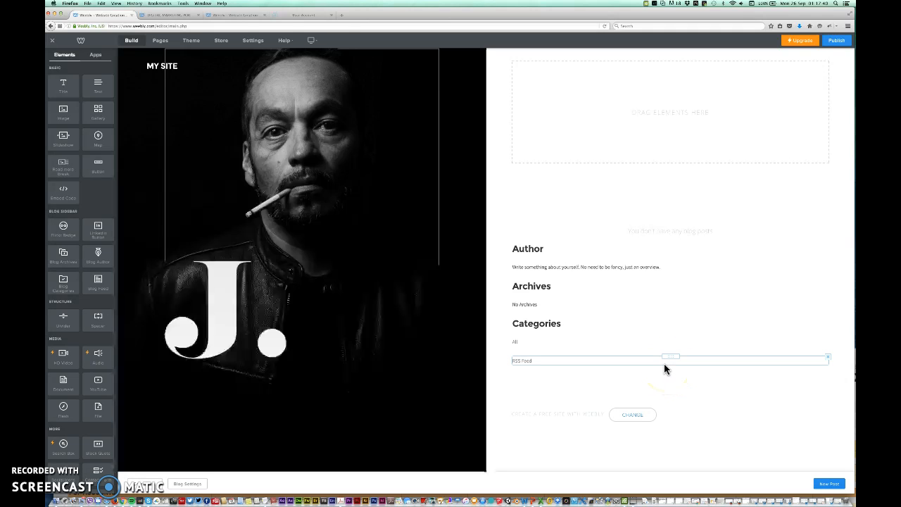
{"action": "left_click_drag", "start_coordinate": [664, 364], "coordinate": [570, 270]}
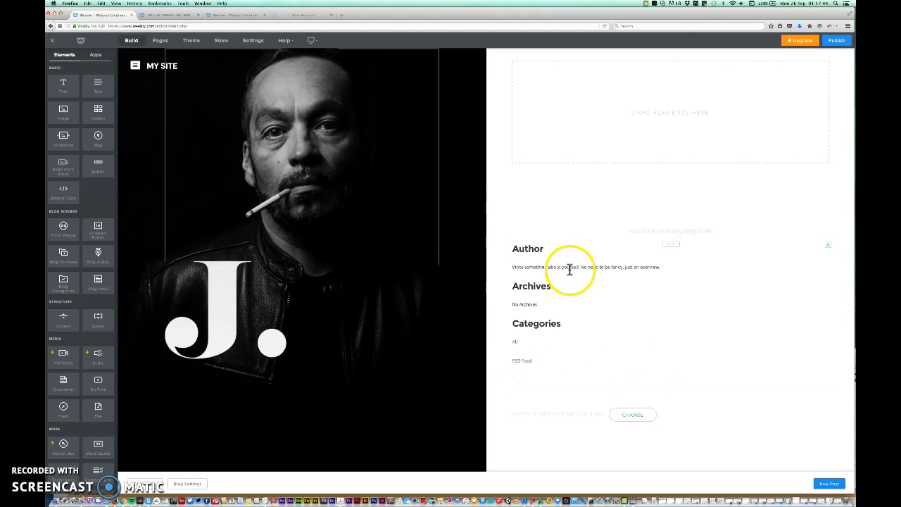